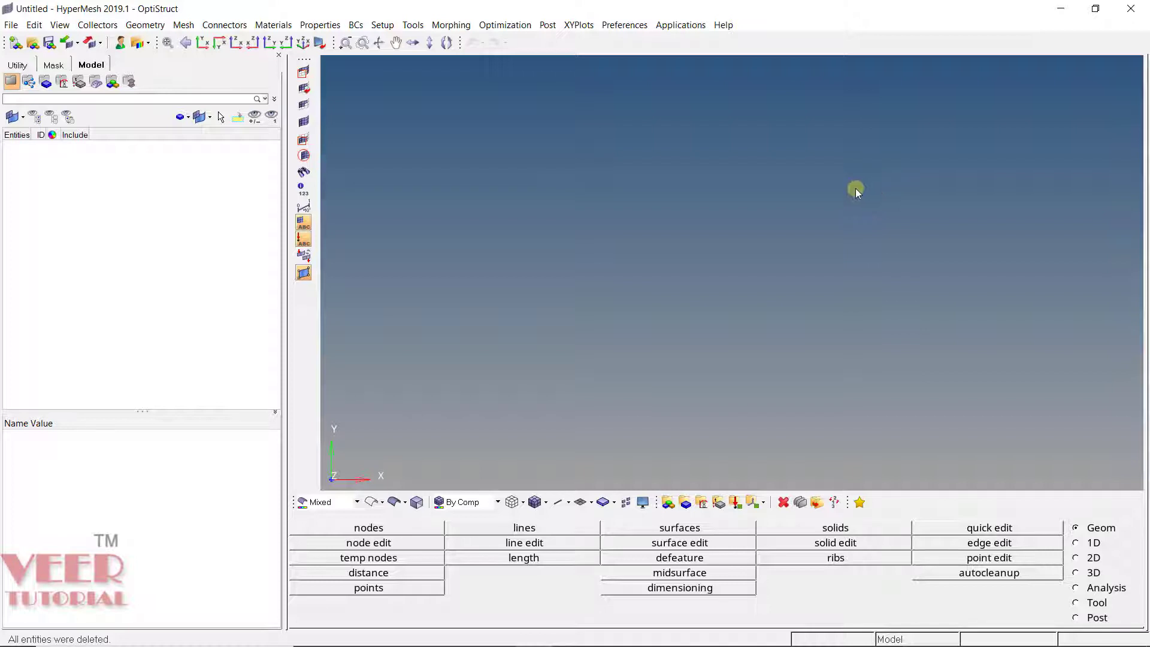
- Open the clip_defeature model from the Defeature folder
{"action": "left_click", "coordinate": [32, 44]}
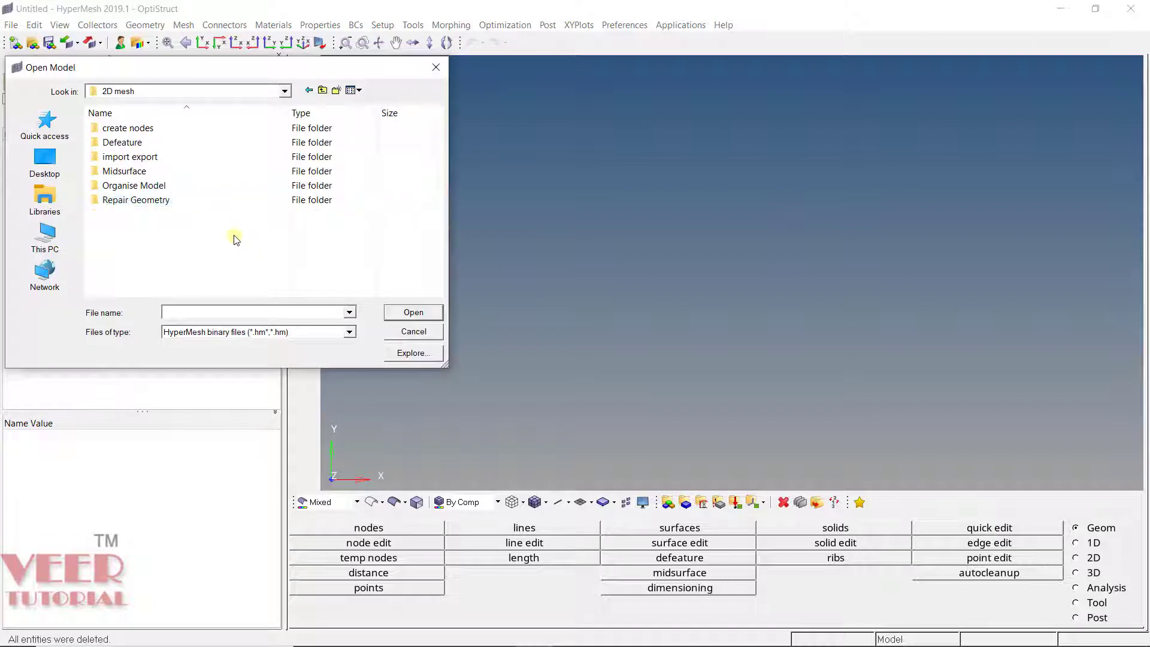
{"action": "double_click", "coordinate": [143, 143]}
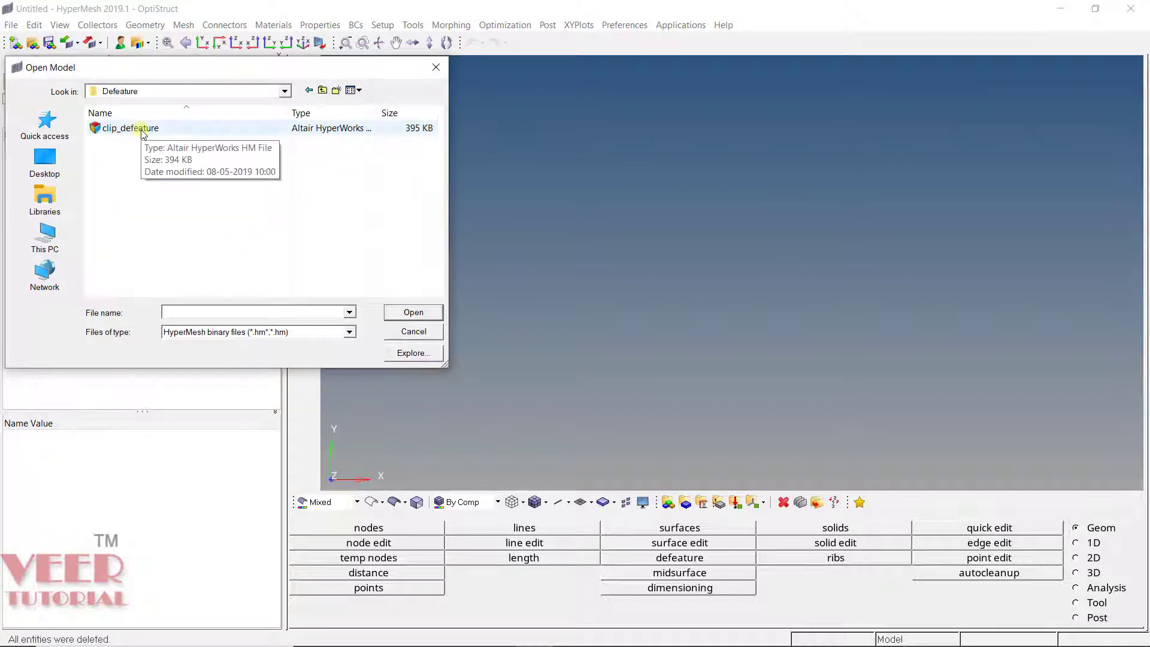
{"action": "double_click", "coordinate": [141, 128]}
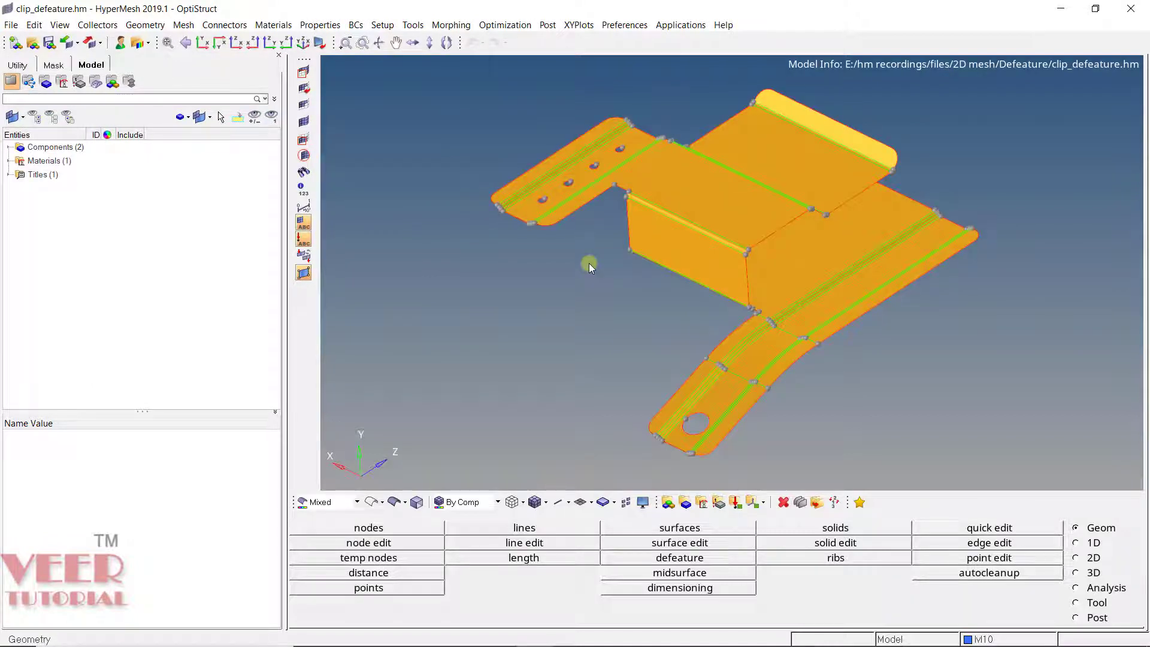
- Expand the components and isolate only the Middle Surface component
{"action": "left_click", "coordinate": [9, 146]}
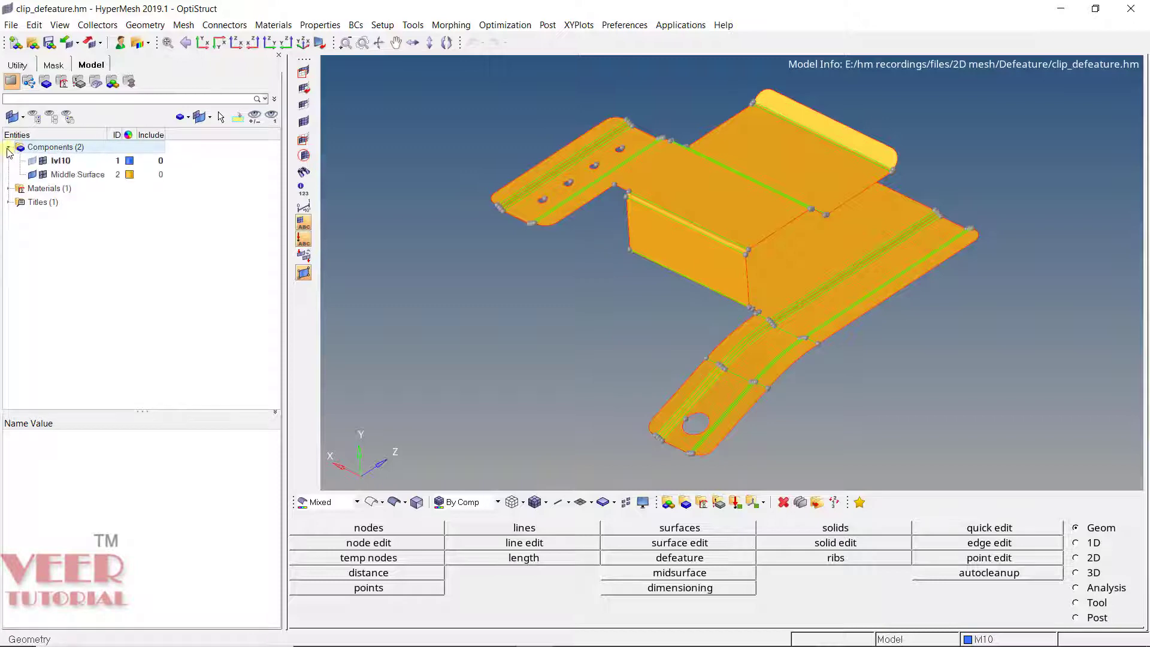
{"action": "left_click", "coordinate": [85, 181]}
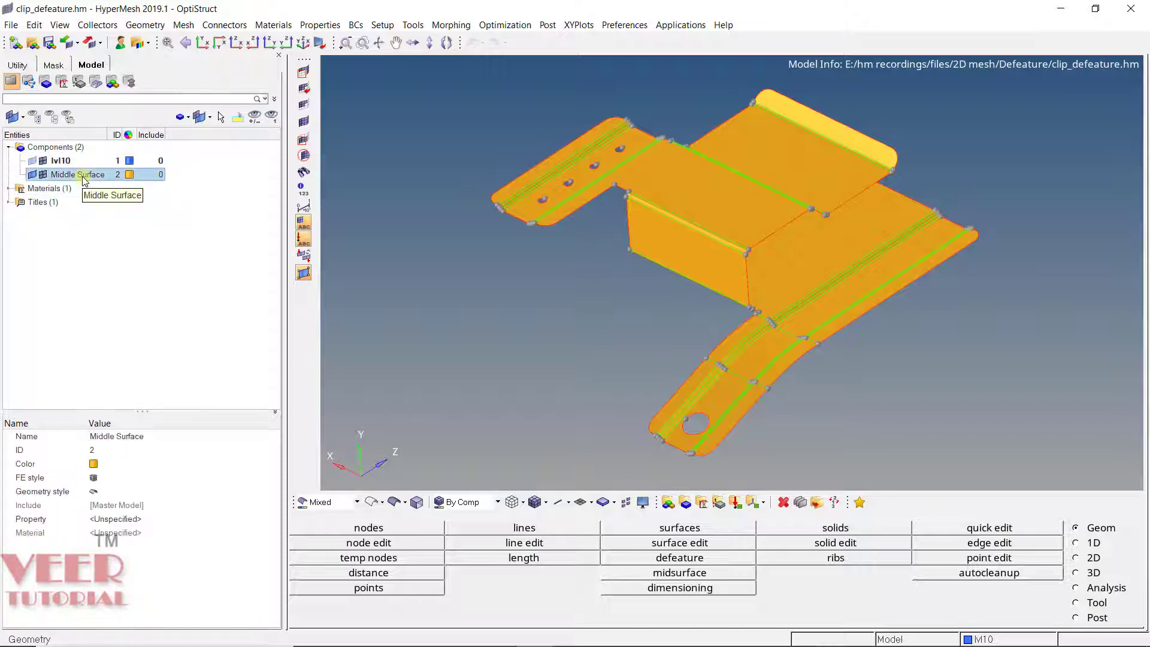
{"action": "right_click", "coordinate": [85, 181]}
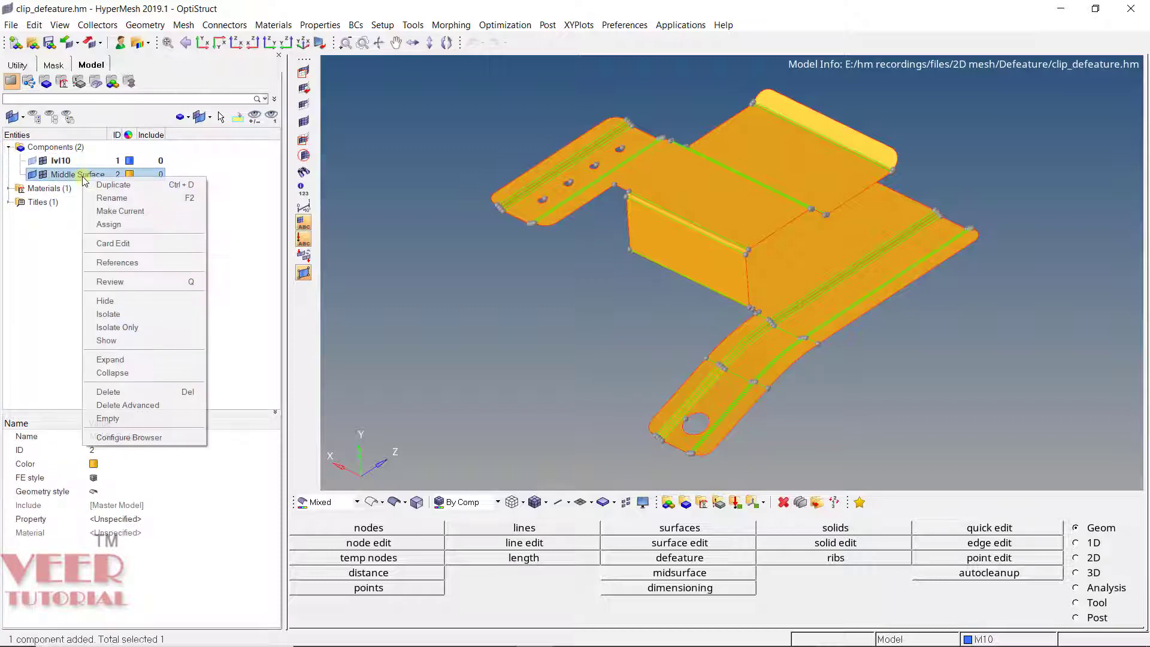
{"action": "left_click", "coordinate": [170, 327]}
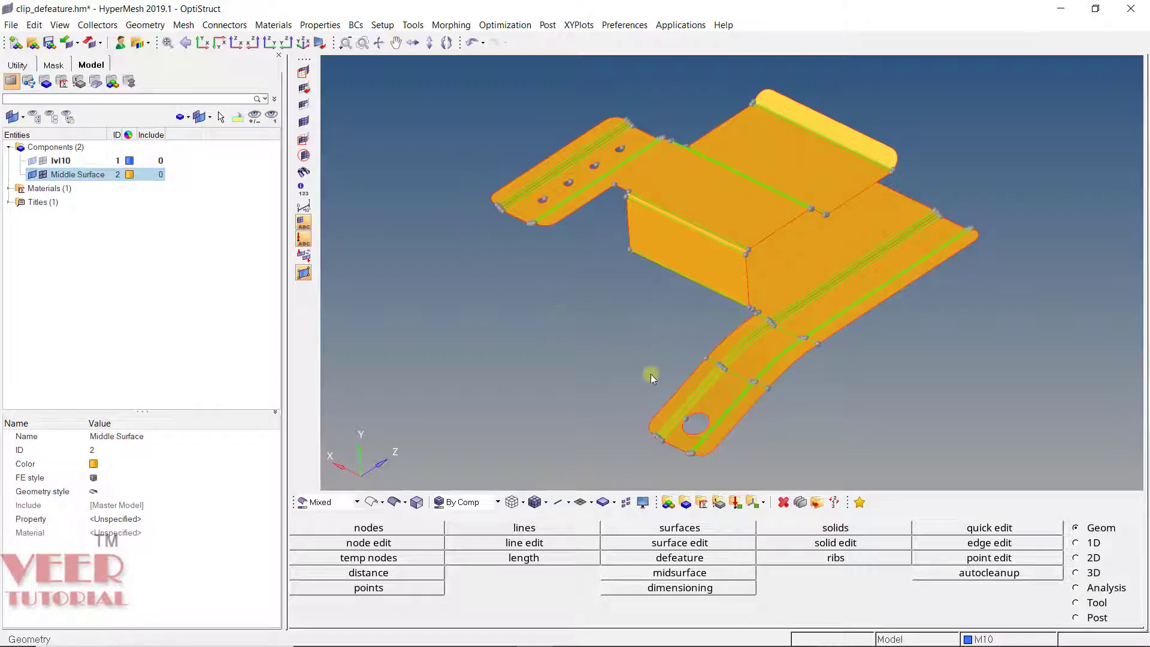
- Try blue, purple and deep pink on the Middle Surface component, settling on light pink as its colour
{"action": "left_click", "coordinate": [130, 175]}
{"action": "left_click", "coordinate": [129, 167]}
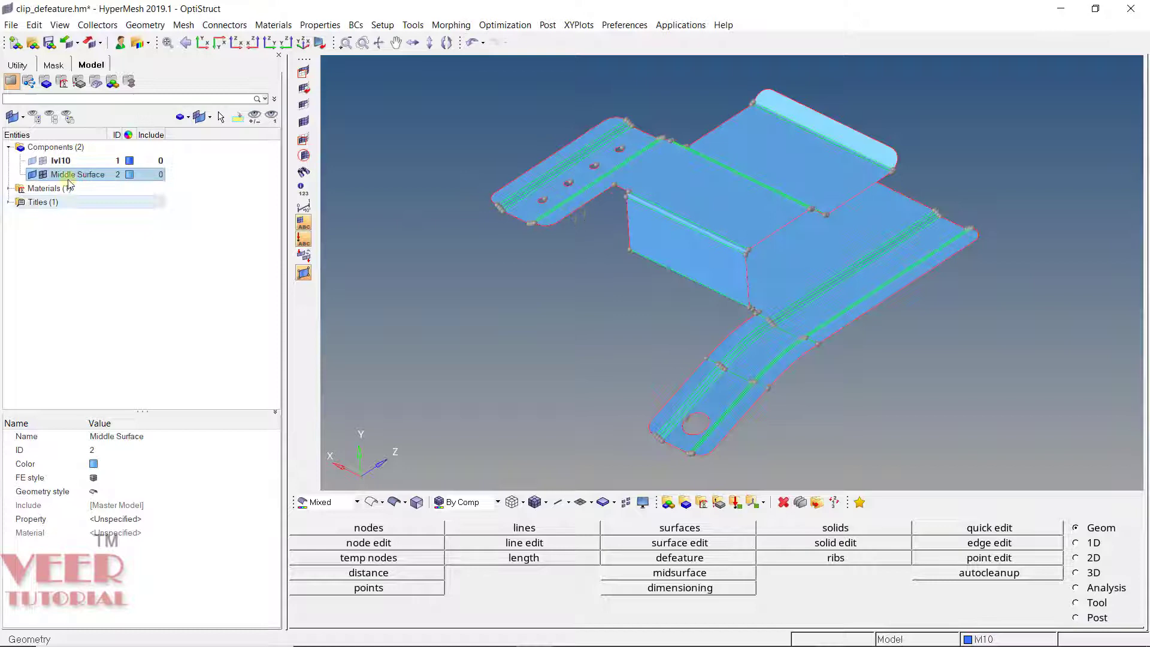
{"action": "left_click", "coordinate": [129, 175]}
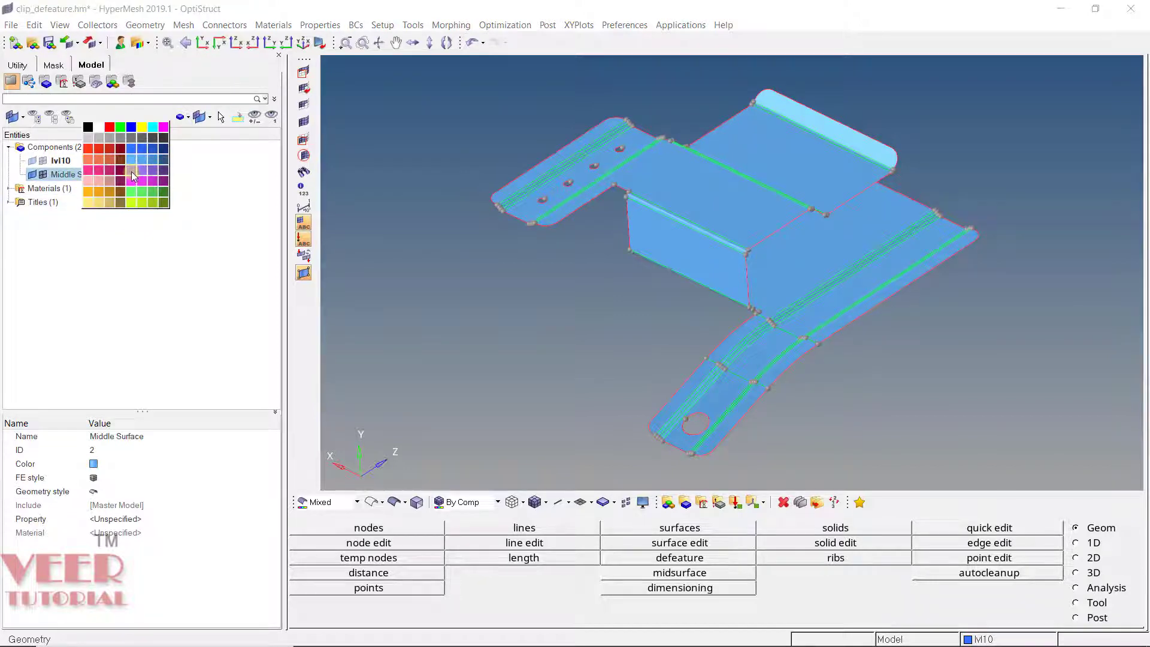
{"action": "left_click", "coordinate": [132, 172]}
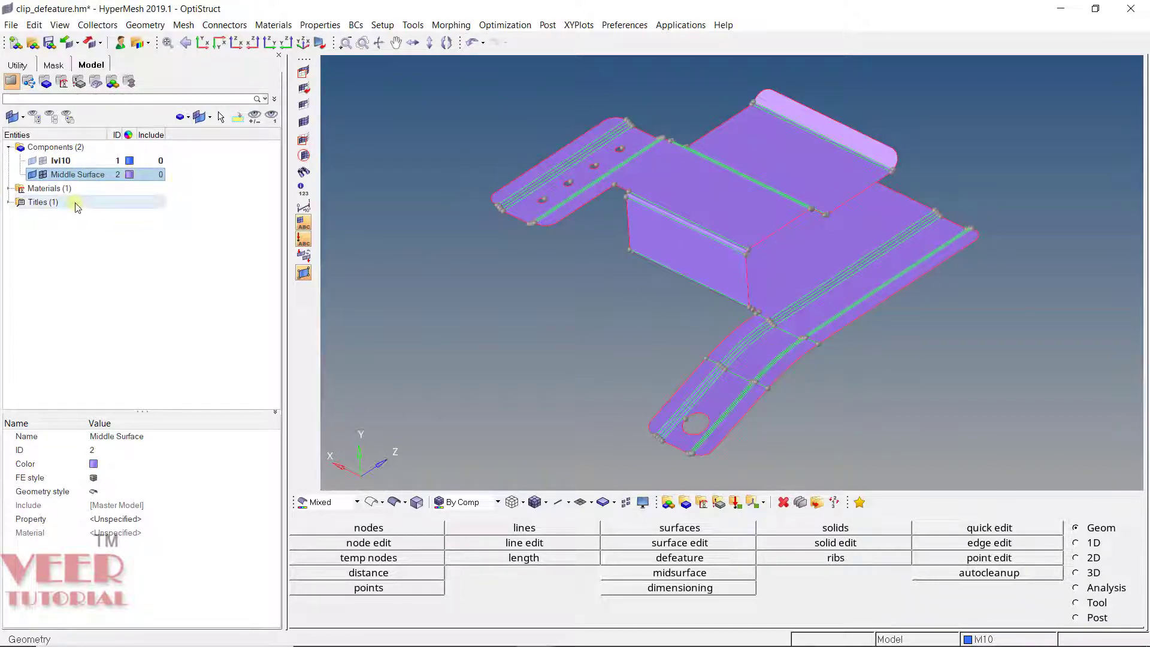
{"action": "left_click", "coordinate": [129, 174]}
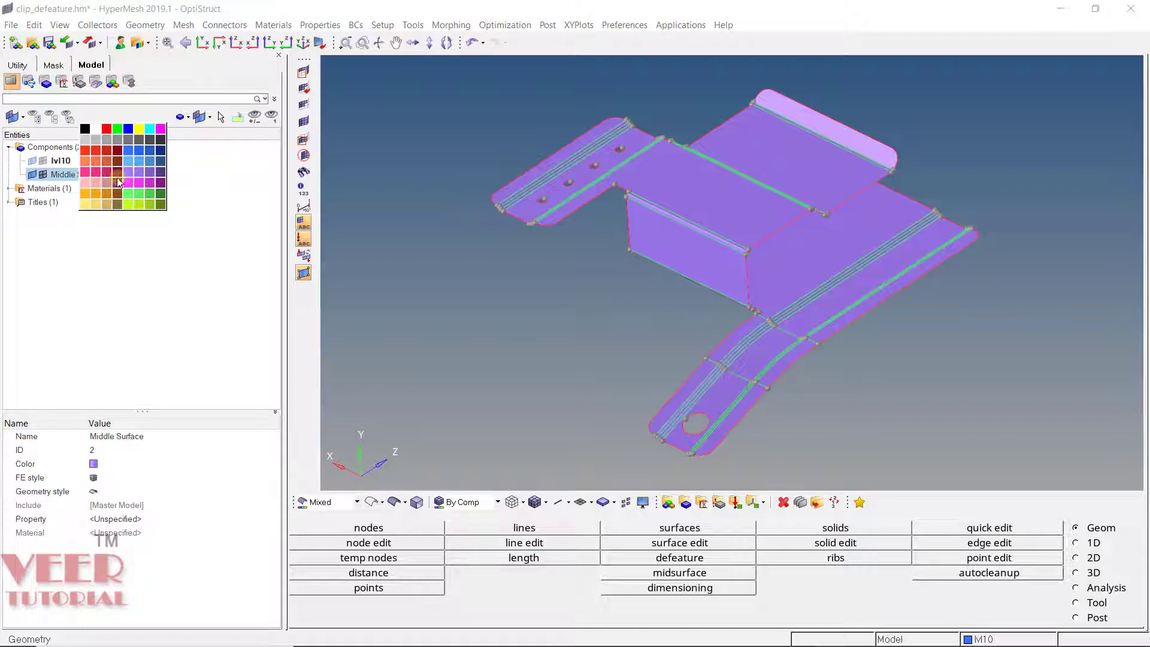
{"action": "left_click", "coordinate": [88, 162]}
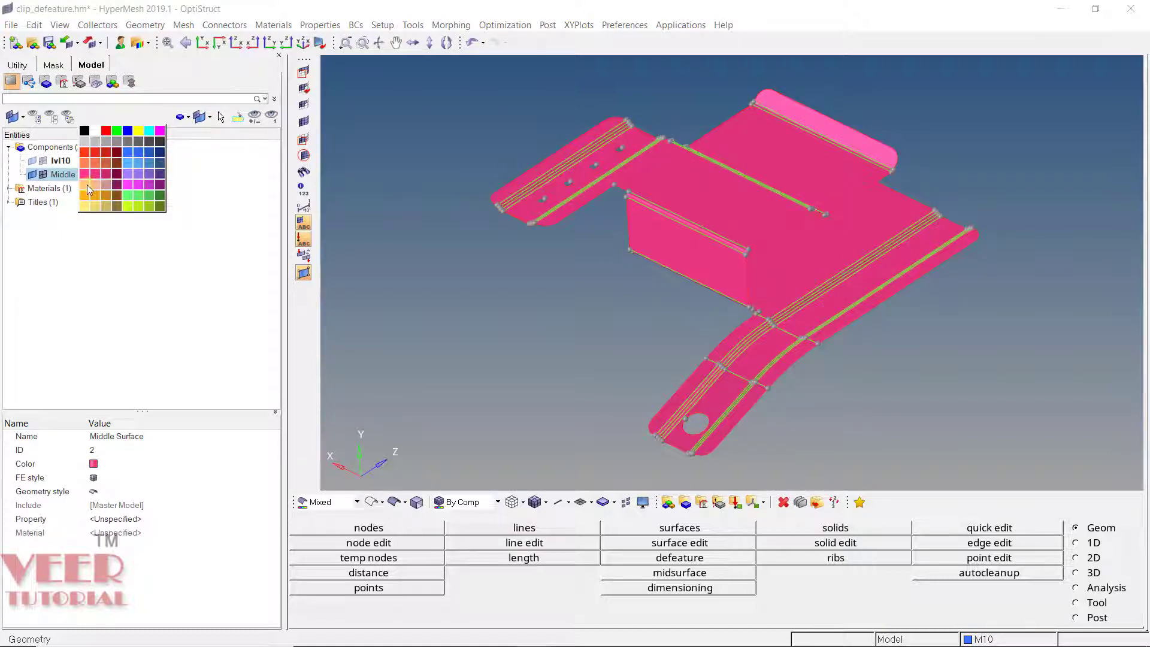
{"action": "left_click", "coordinate": [88, 187]}
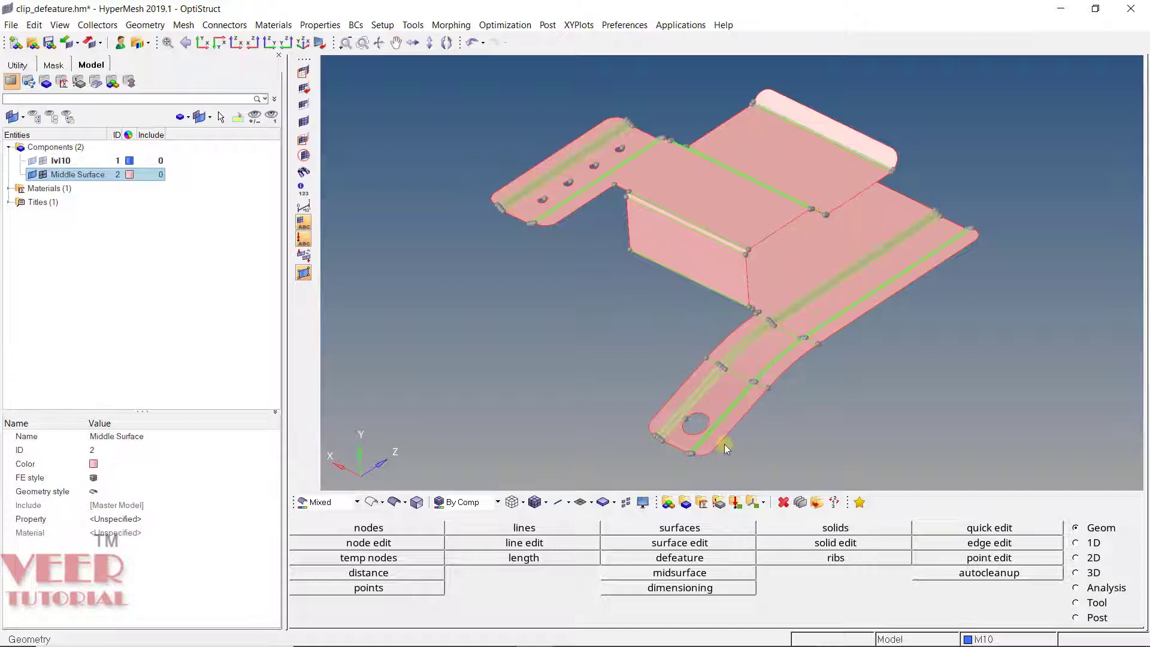
- Measure the point-to-point distances across the rib profile at the end of the curved arm beside the large hole
{"action": "scroll", "coordinate": [718, 455], "scroll_direction": "up", "scroll_amount": 6}
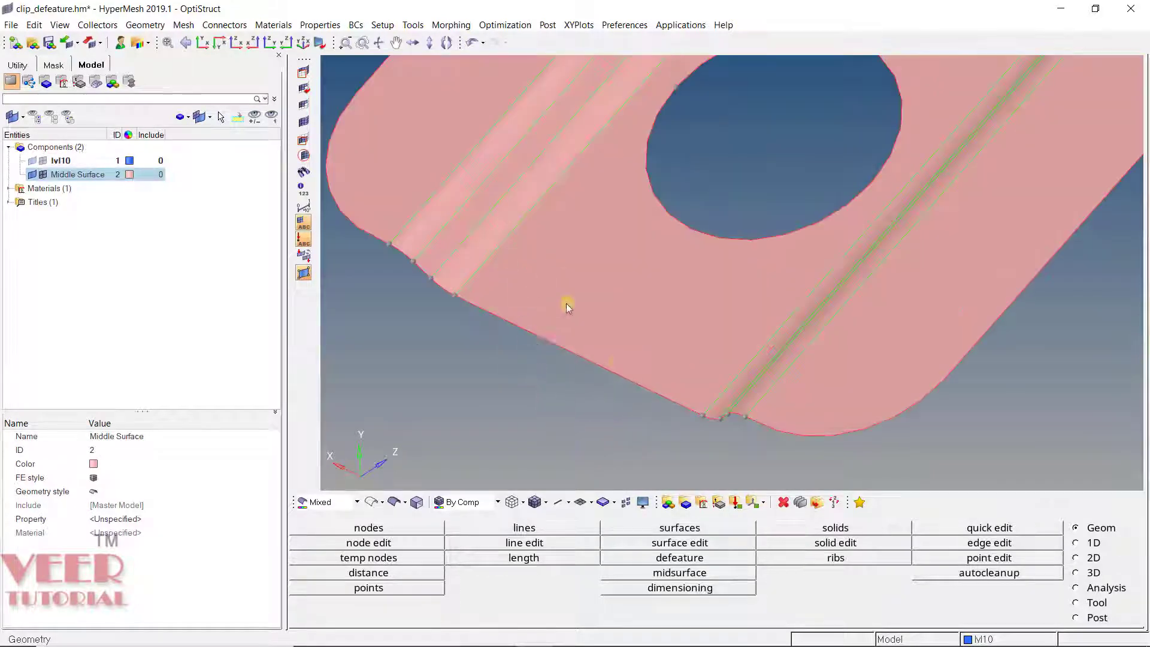
{"action": "scroll", "coordinate": [668, 357], "scroll_direction": "down", "scroll_amount": 3}
{"action": "left_click_drag", "start_coordinate": [624, 334], "coordinate": [551, 282], "text": "ctrl"}
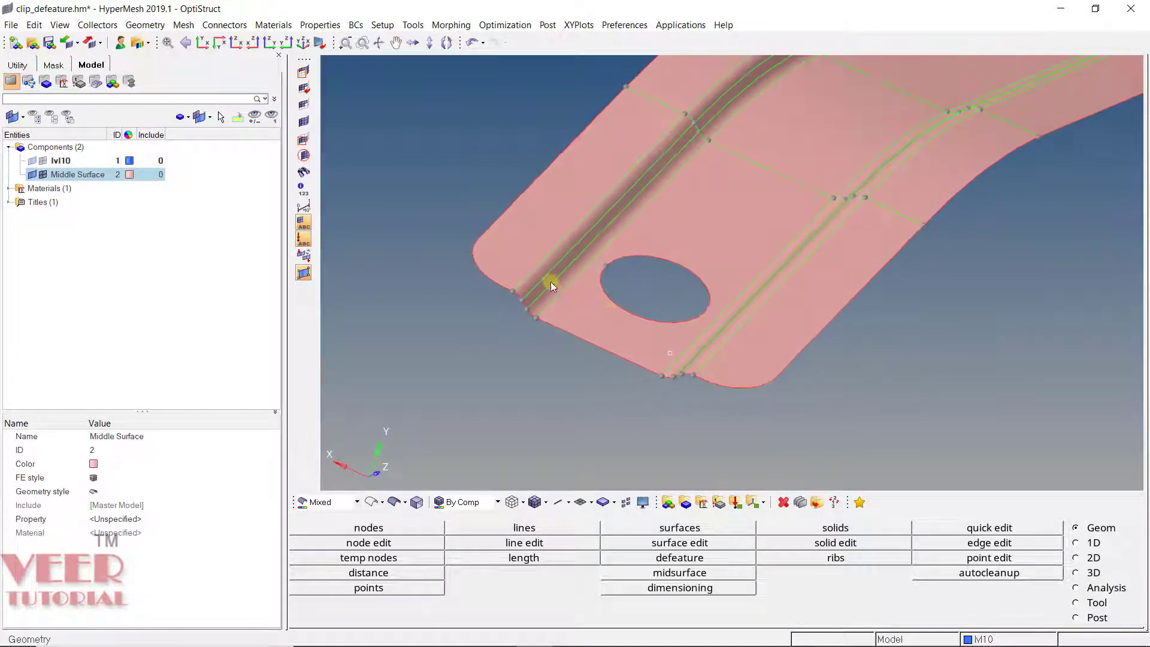
{"action": "scroll", "coordinate": [551, 281], "scroll_direction": "up", "scroll_amount": 5}
{"action": "scroll", "coordinate": [565, 347], "scroll_direction": "down", "scroll_amount": 3}
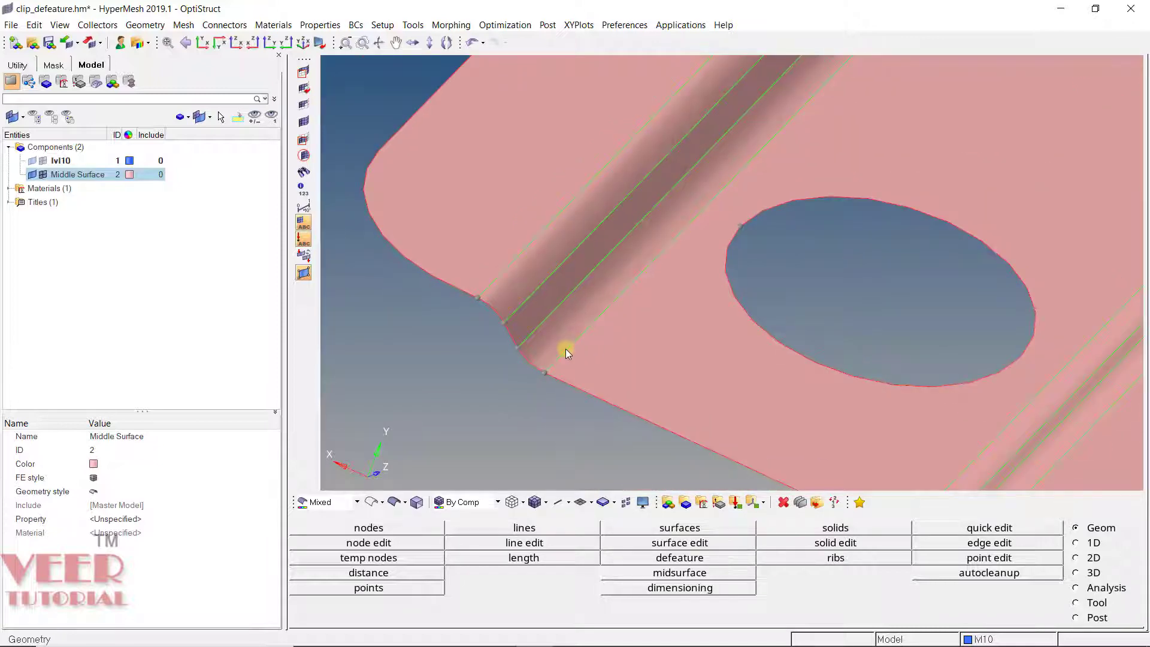
{"action": "key", "text": "F4"}
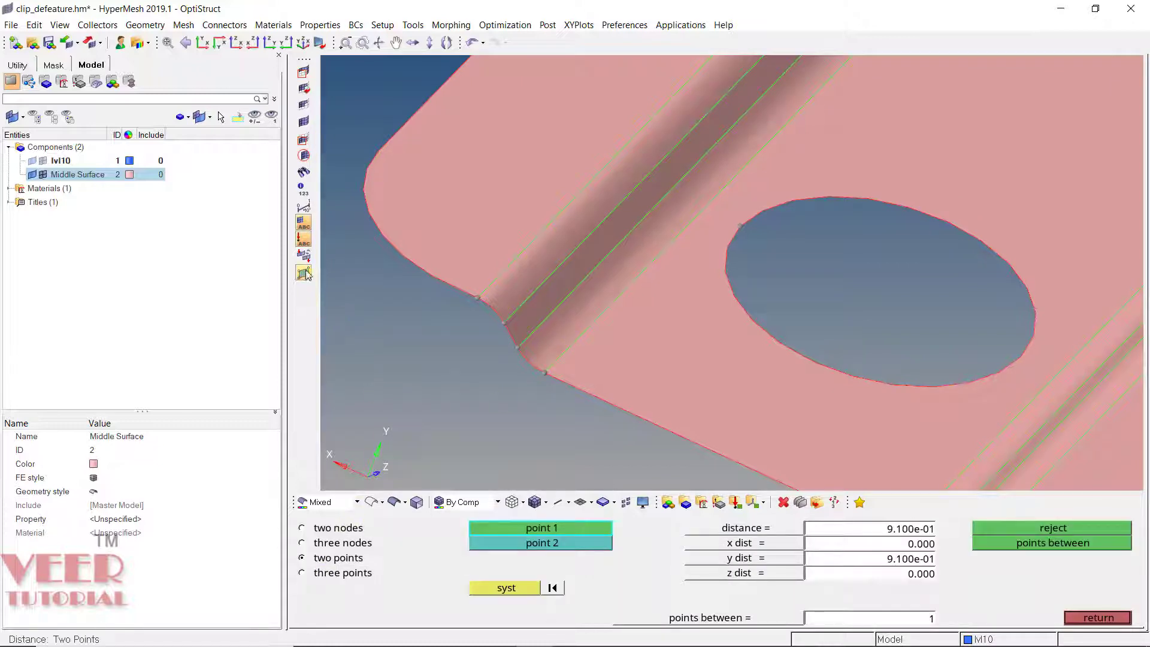
{"action": "left_click", "coordinate": [489, 312]}
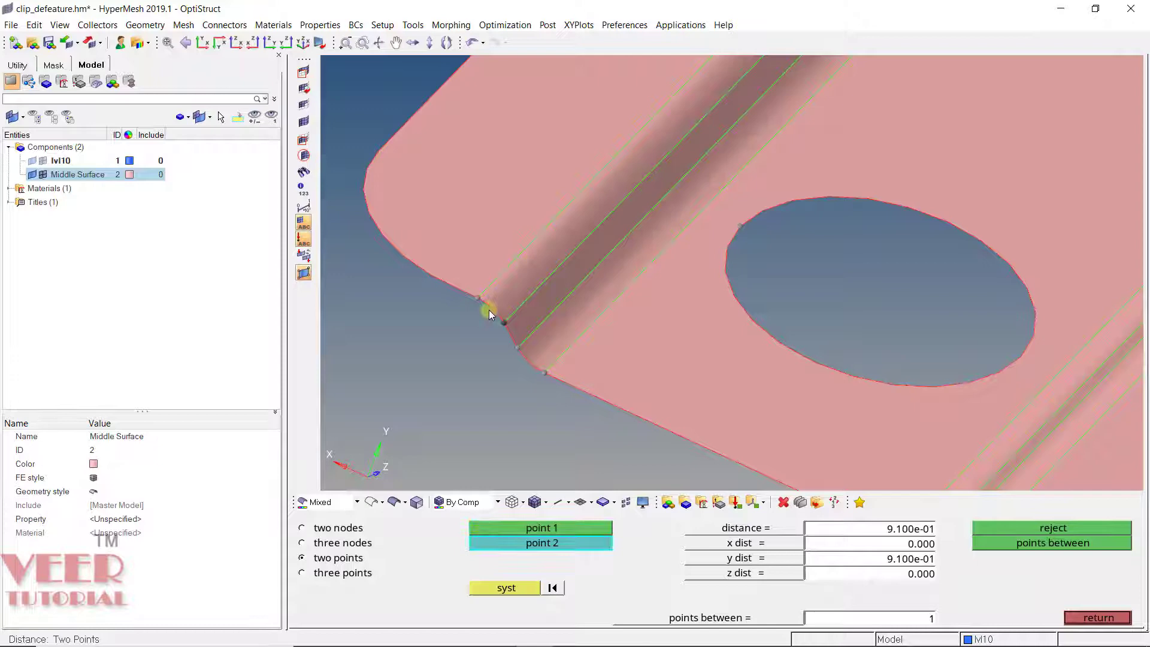
{"action": "left_click", "coordinate": [477, 298]}
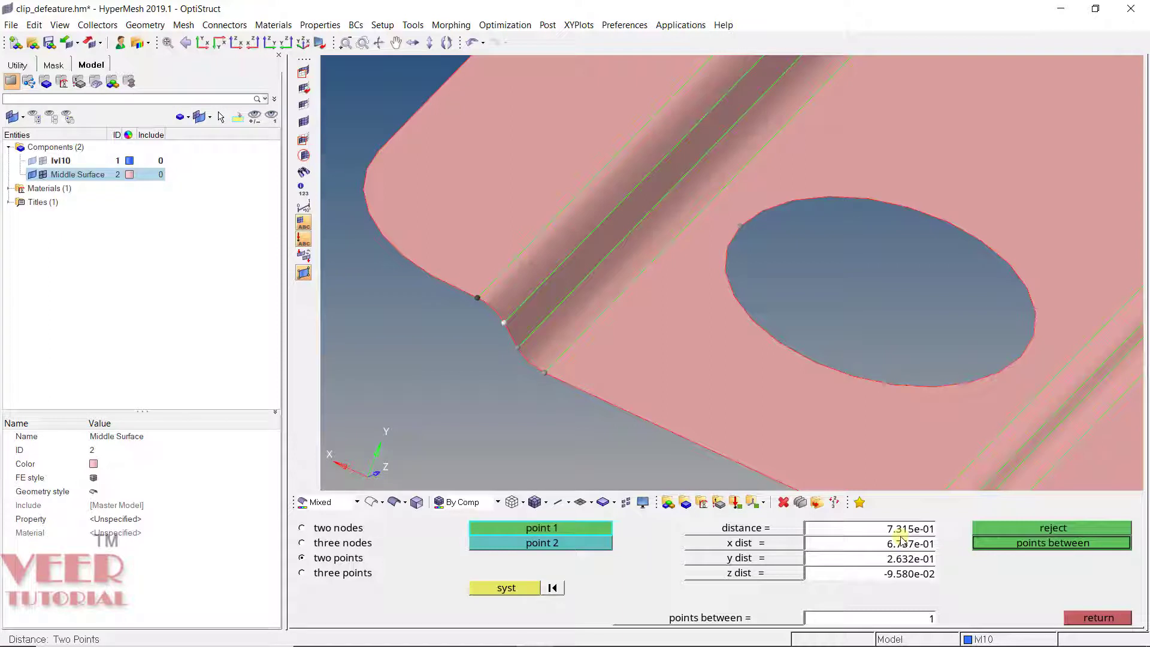
{"action": "left_click", "coordinate": [542, 371]}
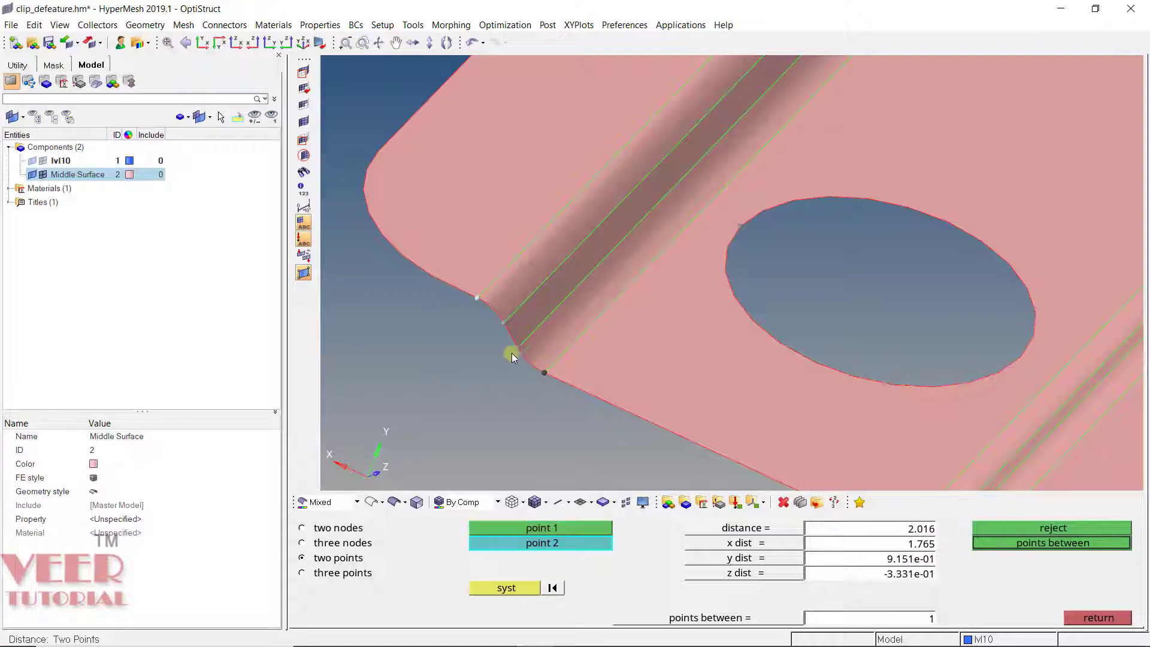
{"action": "left_click", "coordinate": [518, 349]}
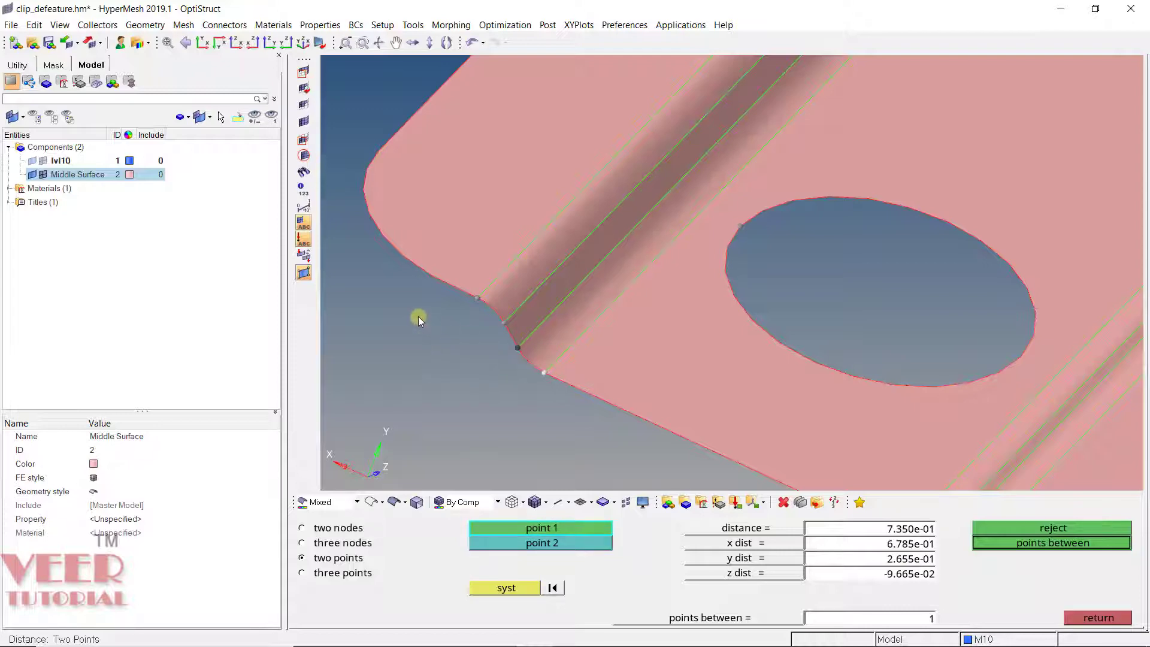
- Measure the distance between the two end points of the rounded bend joining the vertical wall to the top face
{"action": "scroll", "coordinate": [462, 318], "scroll_direction": "down", "scroll_amount": 3, "text": "ctrl"}
{"action": "left_click_drag", "start_coordinate": [589, 257], "coordinate": [491, 264], "text": "ctrl"}
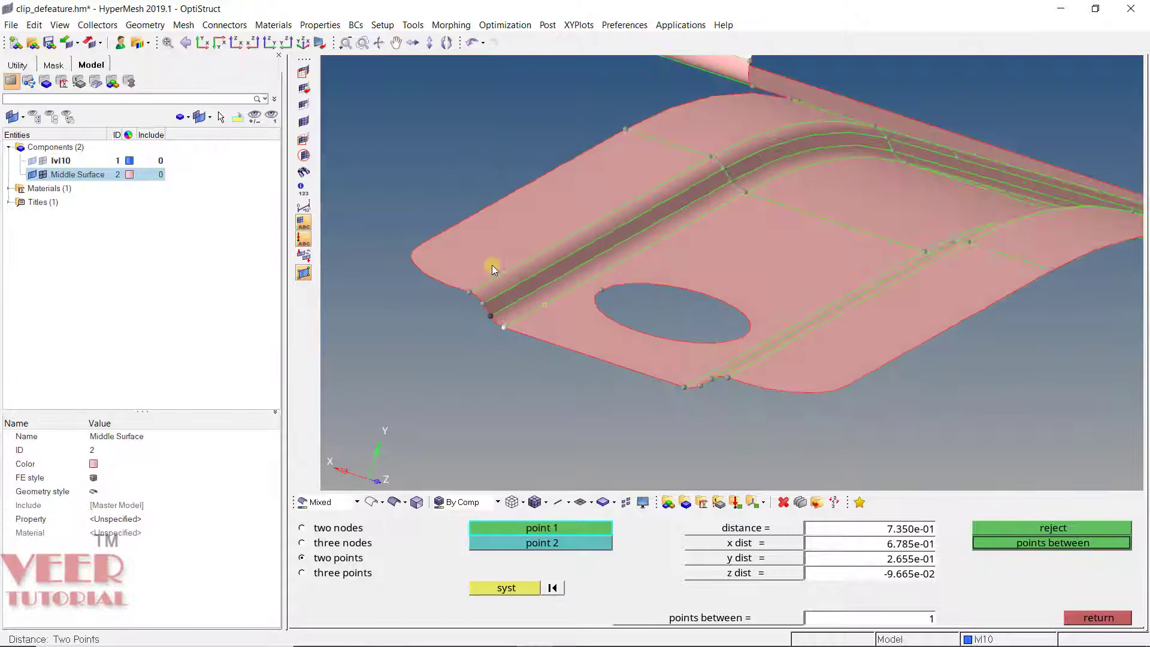
{"action": "scroll", "coordinate": [491, 265], "scroll_direction": "up", "scroll_amount": 5}
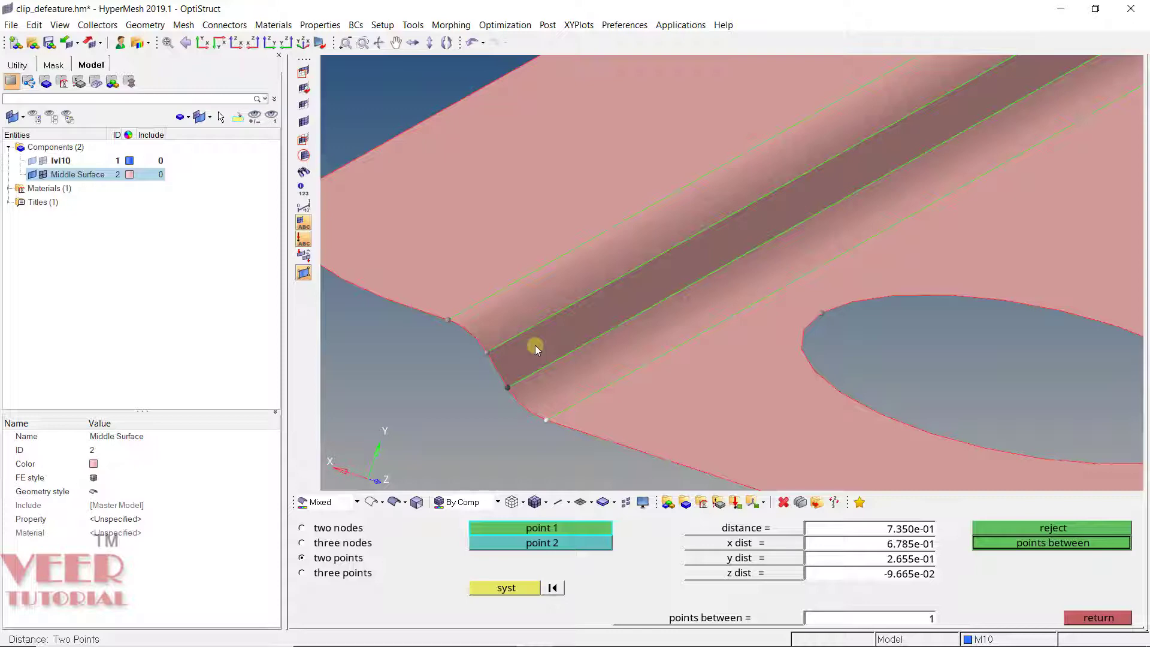
{"action": "key", "text": "f"}
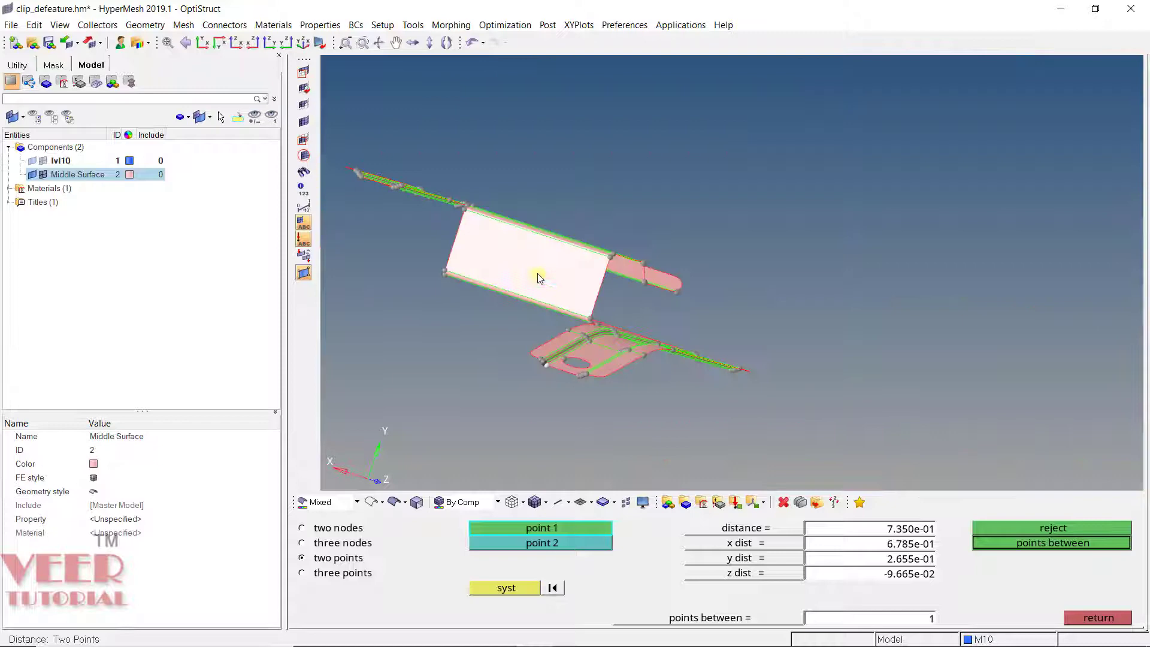
{"action": "left_click_drag", "start_coordinate": [525, 204], "coordinate": [478, 287], "text": "ctrl"}
{"action": "scroll", "coordinate": [599, 263], "scroll_direction": "up", "scroll_amount": 4, "text": "ctrl"}
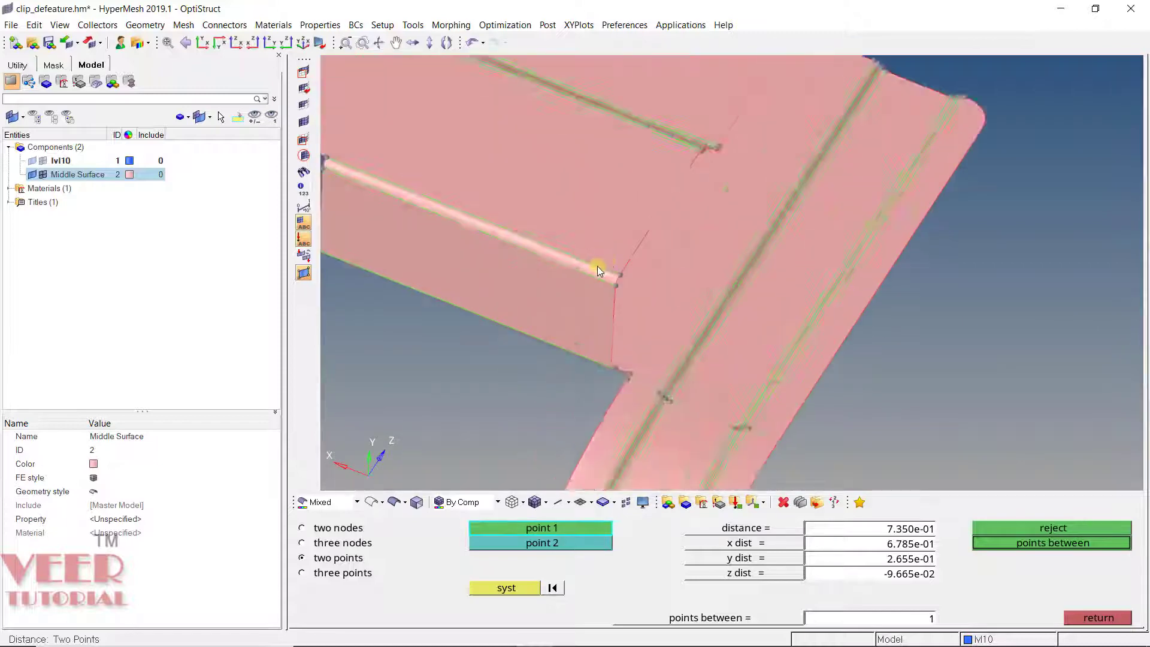
{"action": "left_click_drag", "start_coordinate": [654, 289], "coordinate": [583, 269], "text": "ctrl"}
{"action": "scroll", "coordinate": [587, 319], "scroll_direction": "up", "scroll_amount": 4}
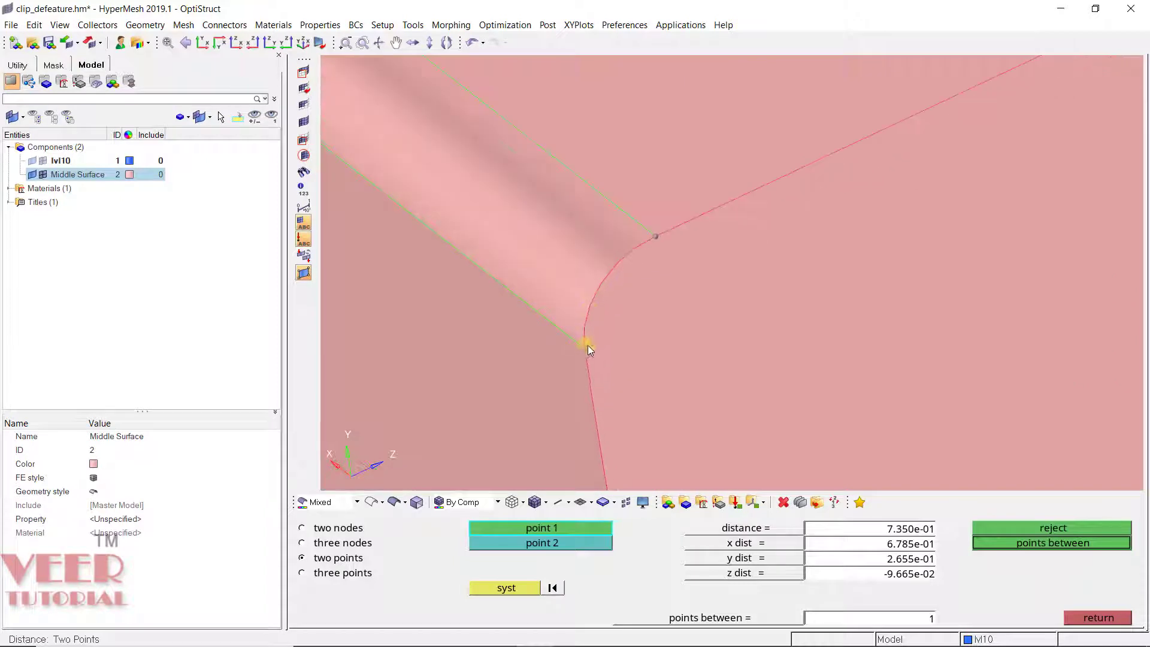
{"action": "left_click", "coordinate": [583, 347]}
{"action": "left_click", "coordinate": [656, 231]}
- Examine the ribs and the row of four small holes on the side flange, closing the distance measurement
{"action": "scroll", "coordinate": [669, 289], "scroll_direction": "down", "scroll_amount": 5}
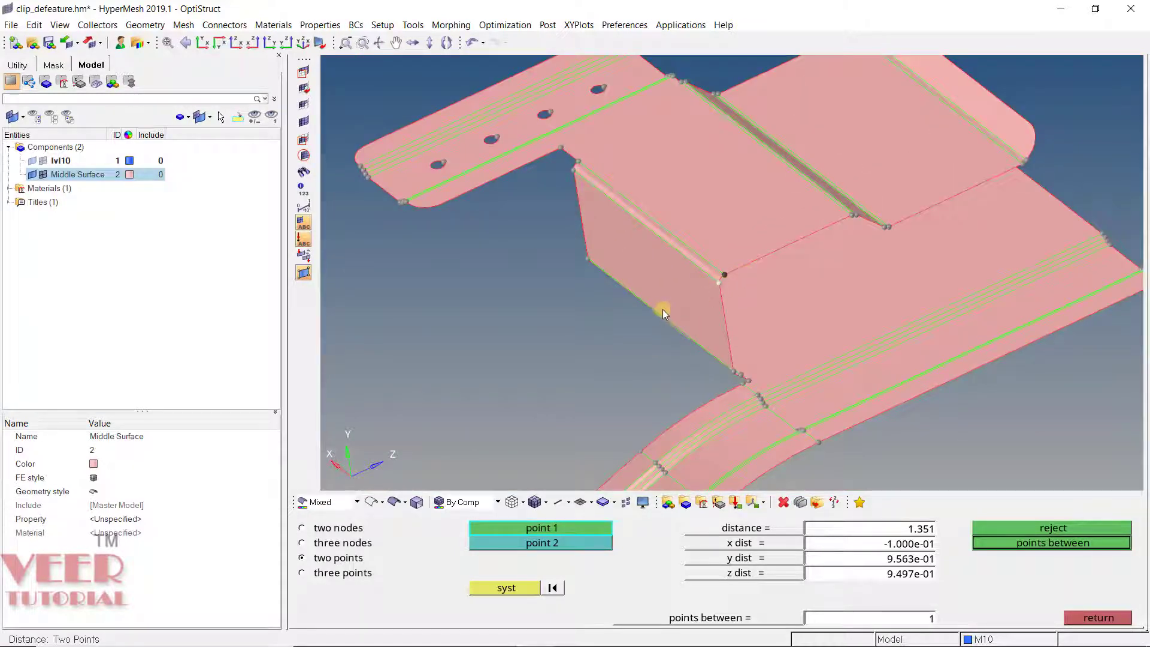
{"action": "scroll", "coordinate": [662, 308], "scroll_direction": "down", "scroll_amount": 3}
{"action": "scroll", "coordinate": [554, 185], "scroll_direction": "up", "scroll_amount": 6}
{"action": "scroll", "coordinate": [577, 213], "scroll_direction": "up", "scroll_amount": 3}
{"action": "left_click_drag", "start_coordinate": [574, 236], "coordinate": [640, 295], "text": "ctrl"}
{"action": "scroll", "coordinate": [640, 290], "scroll_direction": "down", "scroll_amount": 3}
{"action": "scroll", "coordinate": [742, 221], "scroll_direction": "up", "scroll_amount": 3}
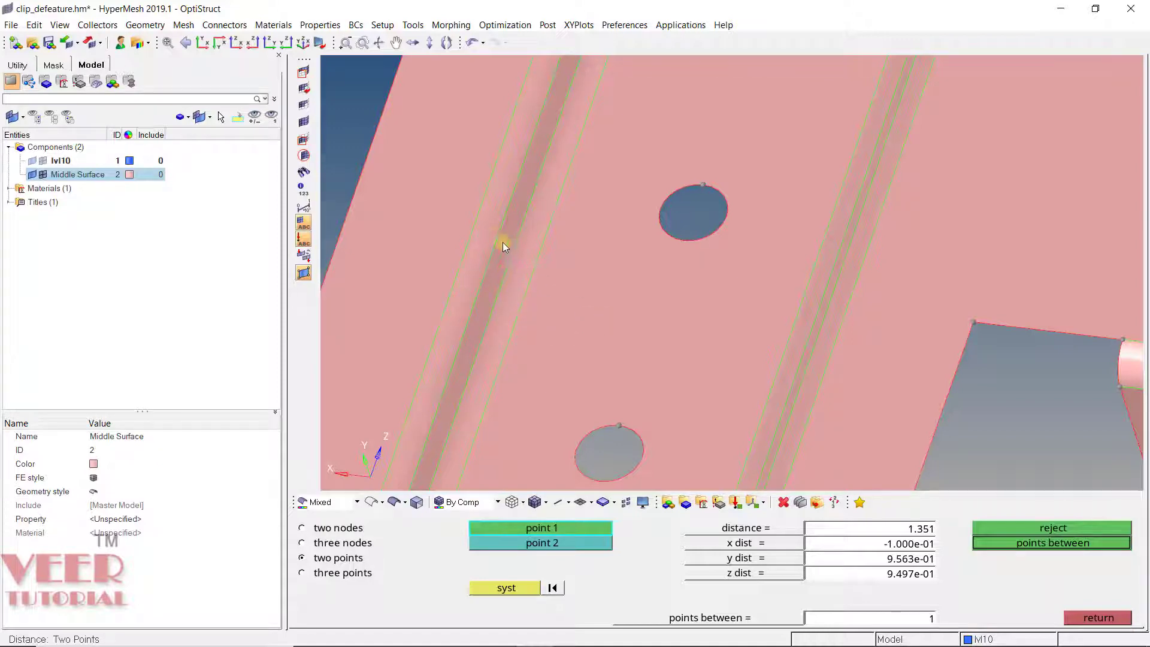
{"action": "scroll", "coordinate": [524, 250], "scroll_direction": "down", "scroll_amount": 3}
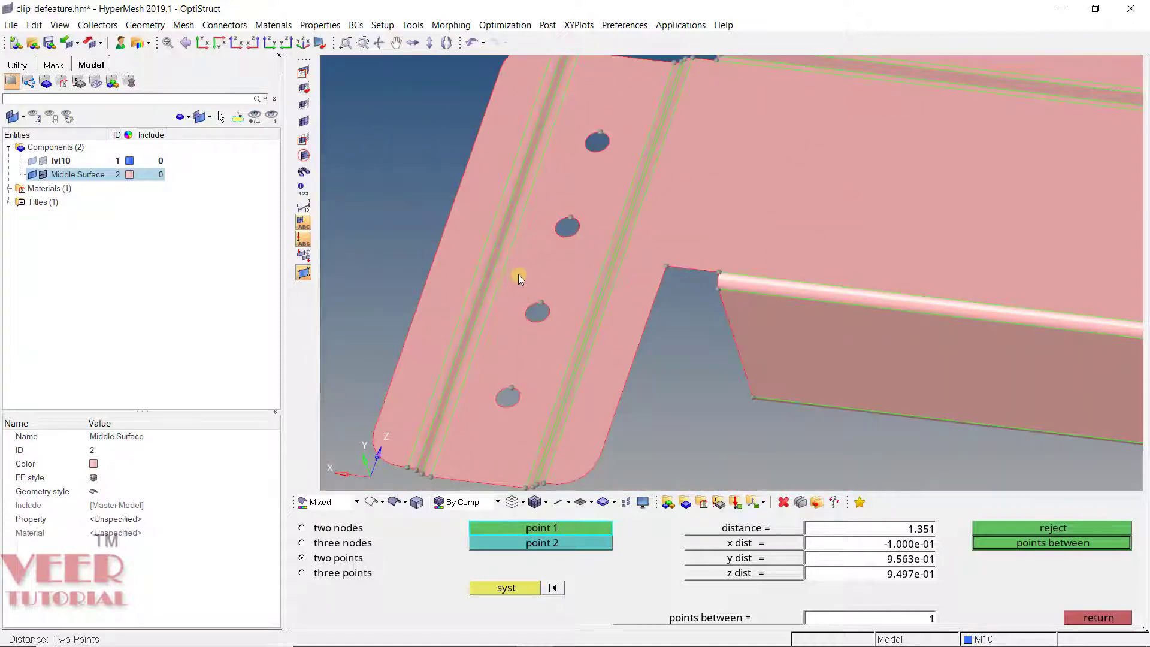
{"action": "left_click", "coordinate": [1100, 618]}
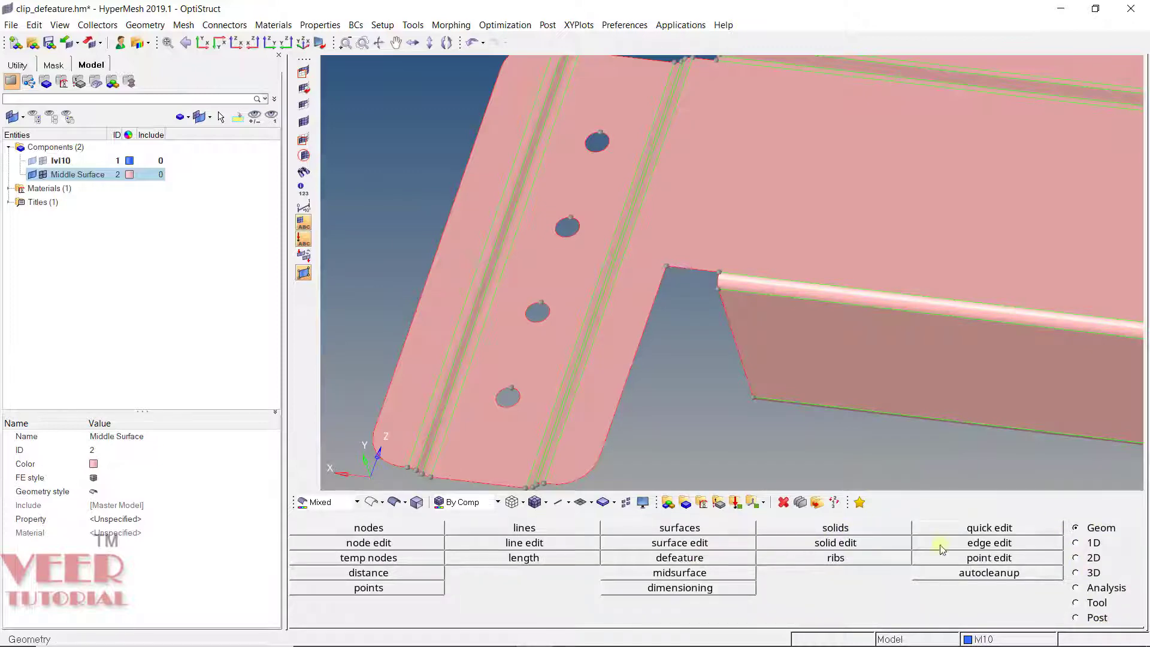
- Open the defeature tool and set it to work on pinholes
{"action": "left_click", "coordinate": [723, 558]}
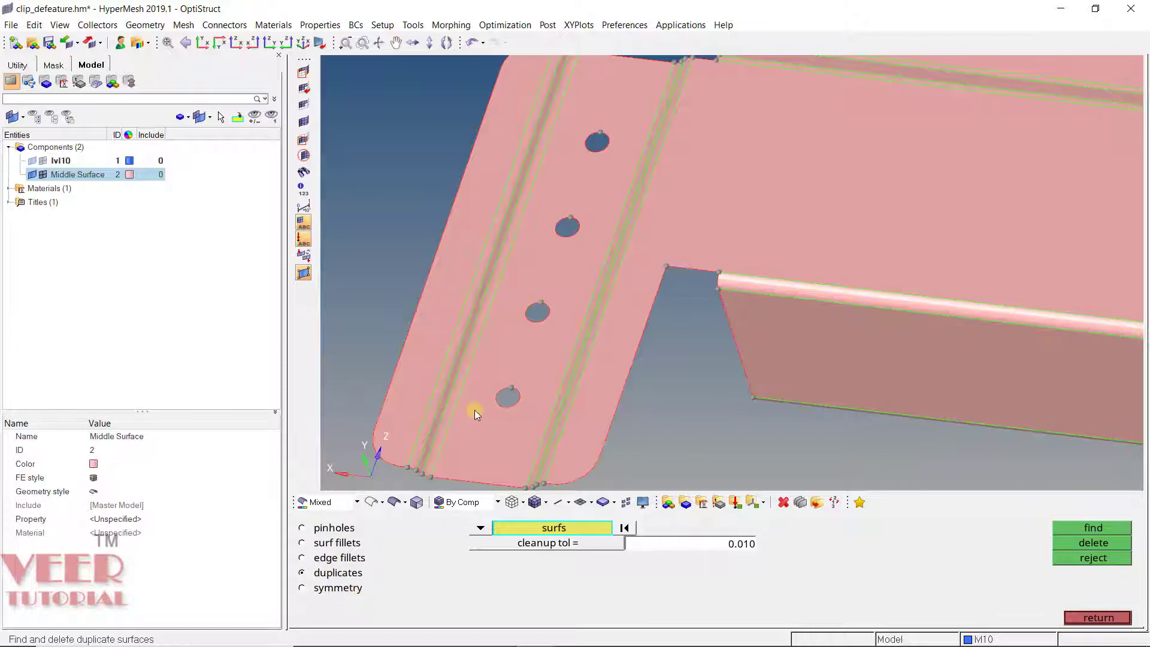
{"action": "left_click", "coordinate": [333, 531]}
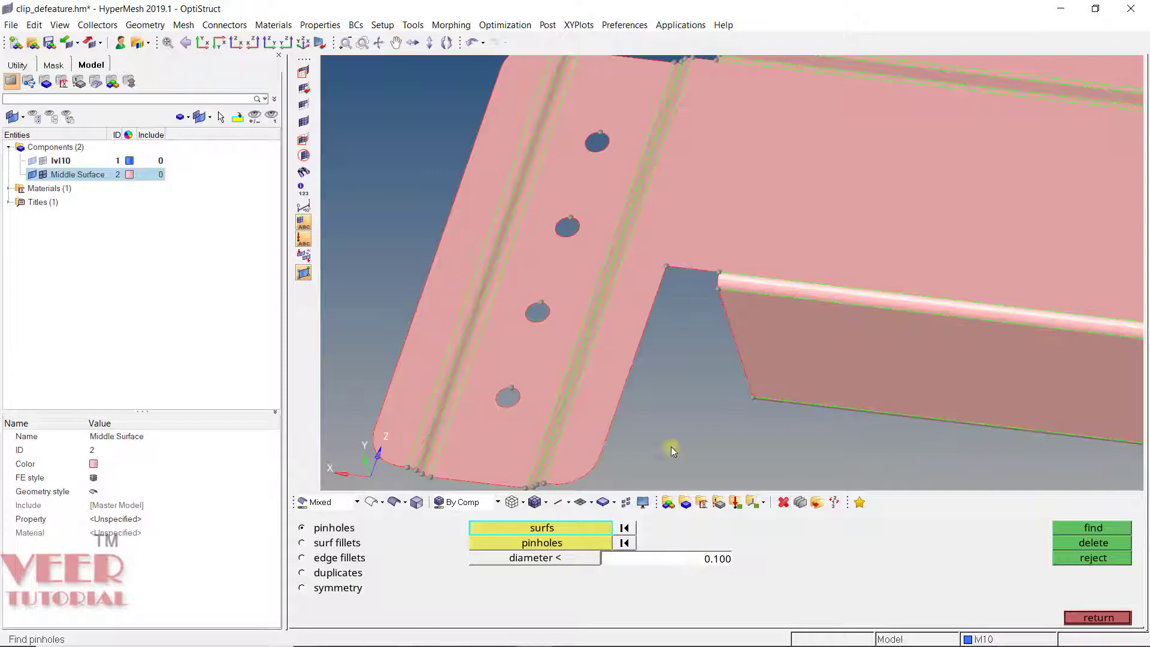
- Create nodes along the edge line of the lowest small flange hole by parametric extraction, using 5 u nodes and arc-length parameterization
{"action": "scroll", "coordinate": [514, 407], "scroll_direction": "up", "scroll_amount": 5}
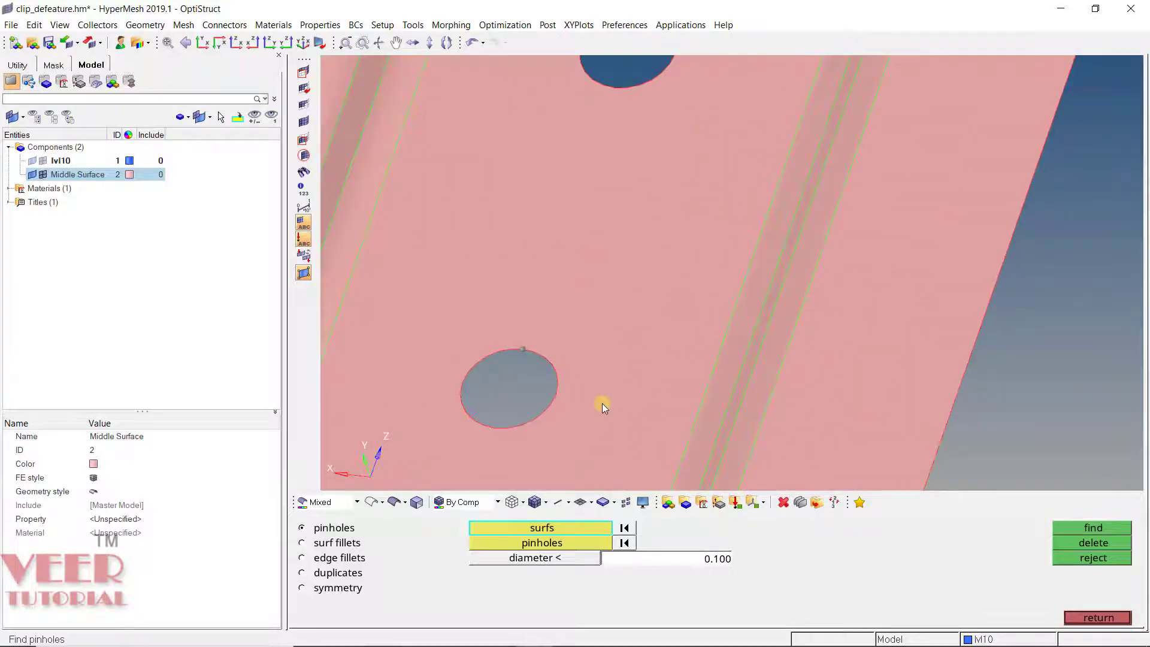
{"action": "key", "text": "F8"}
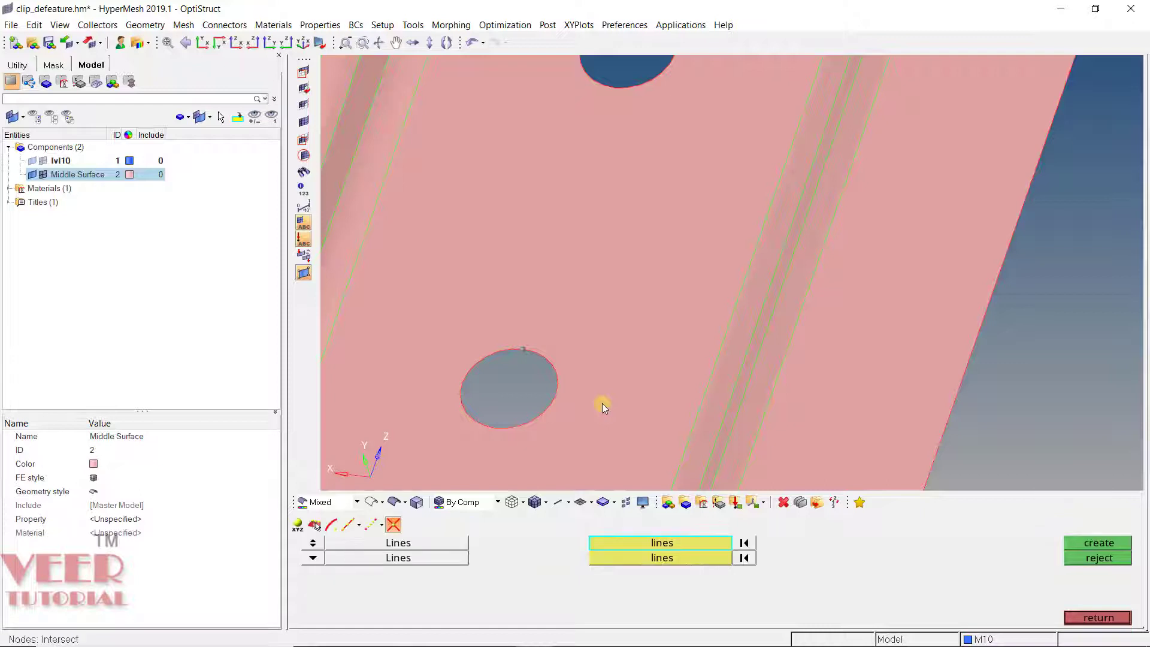
{"action": "left_click", "coordinate": [358, 525]}
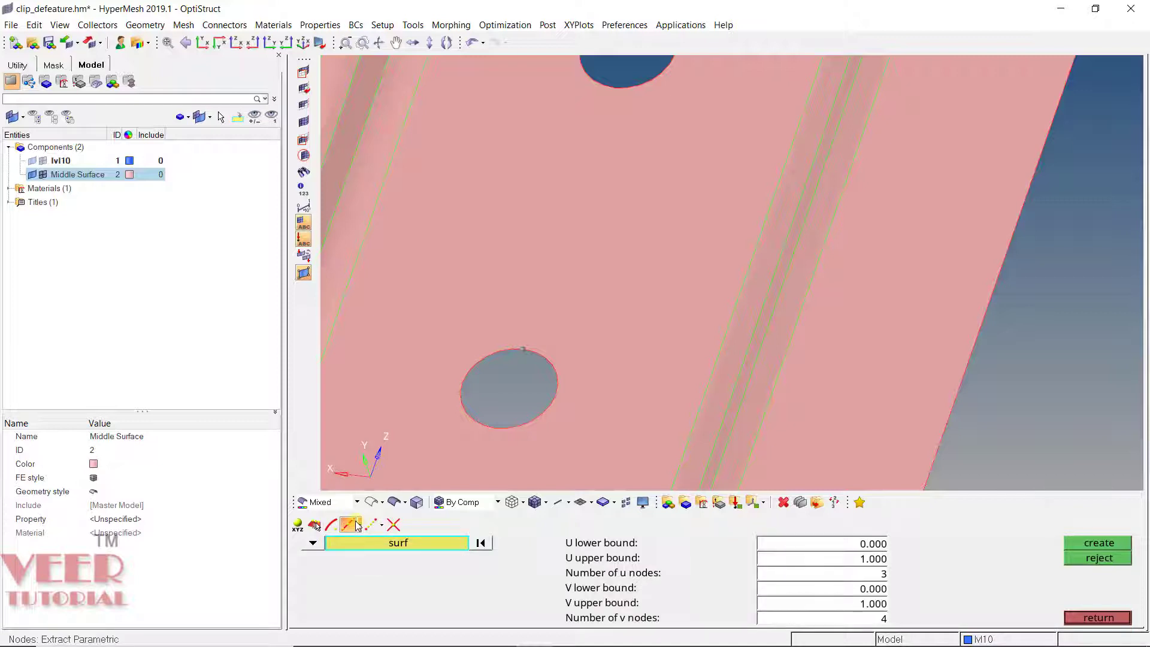
{"action": "left_click", "coordinate": [323, 542]}
{"action": "left_click", "coordinate": [346, 557]}
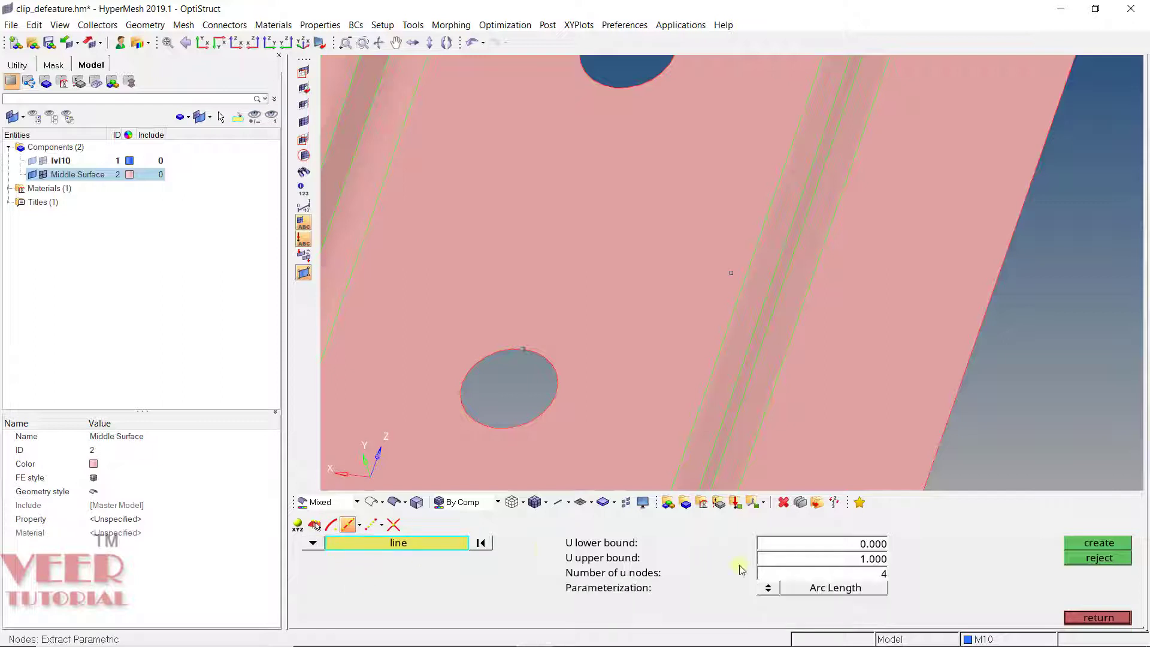
{"action": "left_click", "coordinate": [884, 575]}
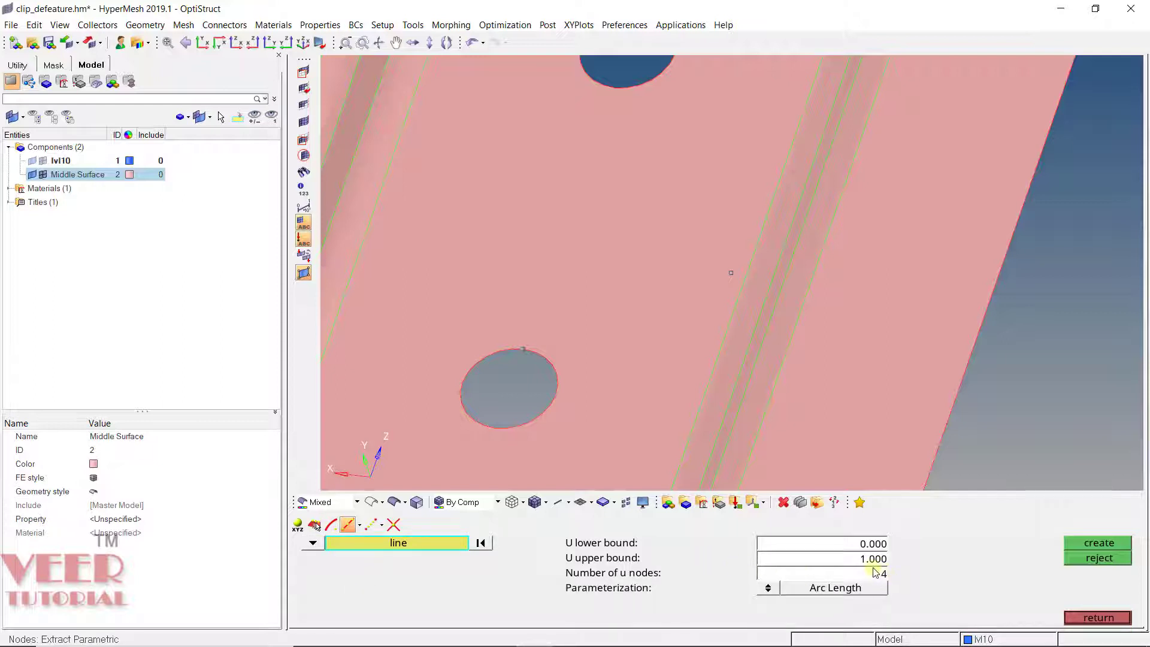
{"action": "left_click", "coordinate": [485, 355]}
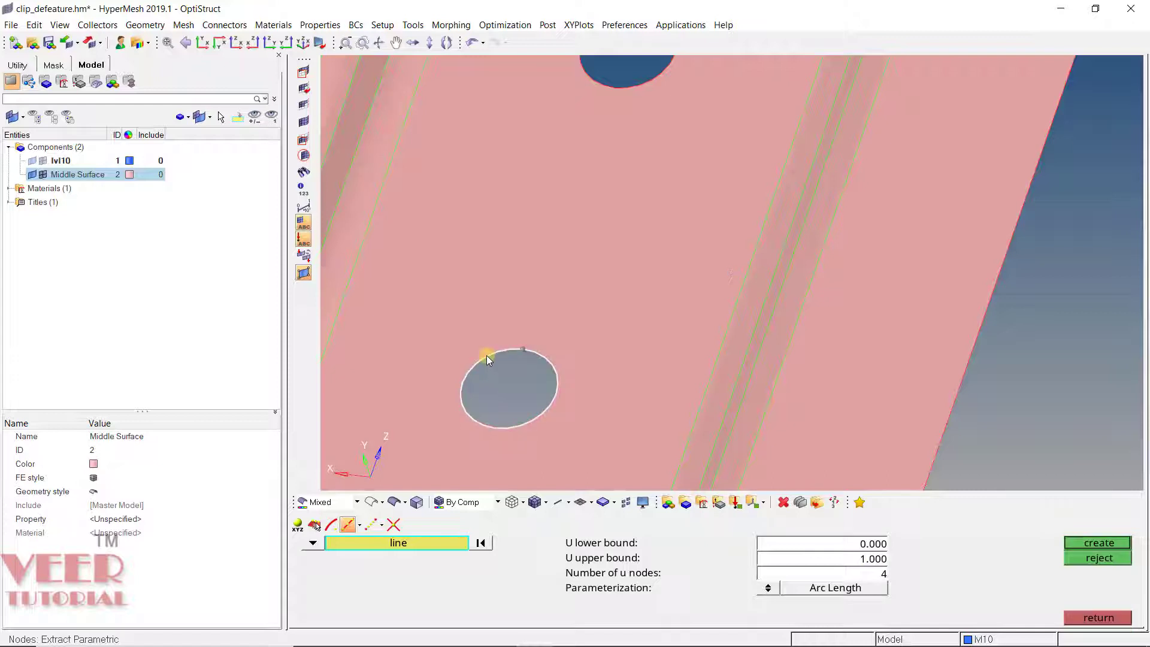
{"action": "left_click", "coordinate": [1098, 542]}
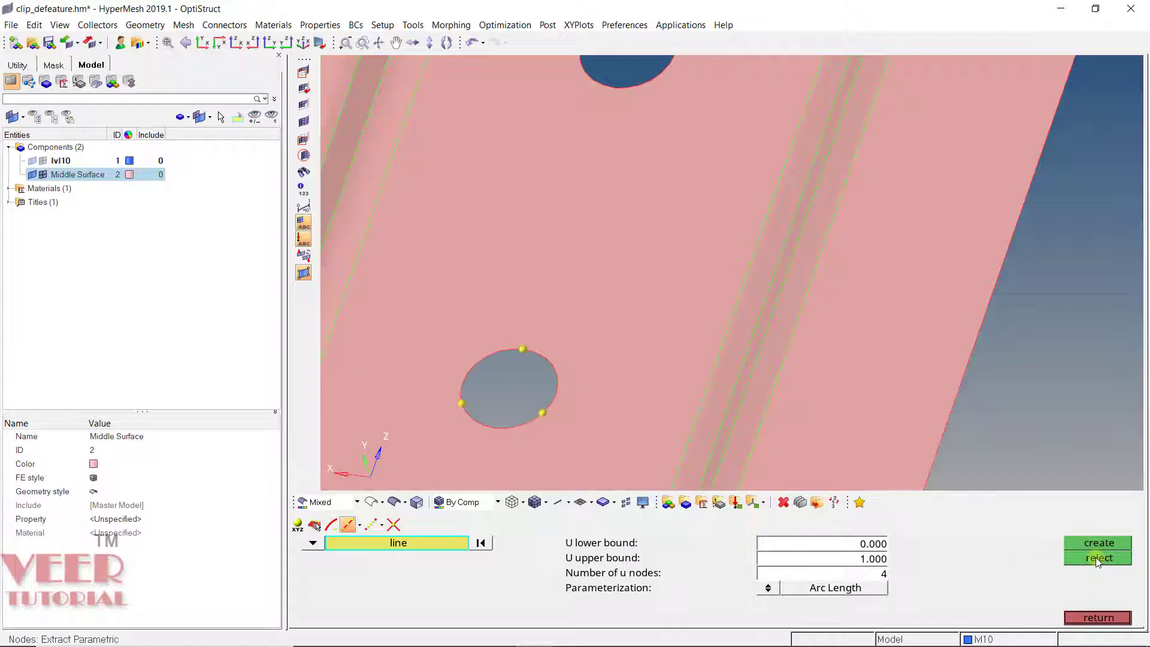
{"action": "left_click", "coordinate": [1098, 558]}
{"action": "left_click", "coordinate": [882, 574]}
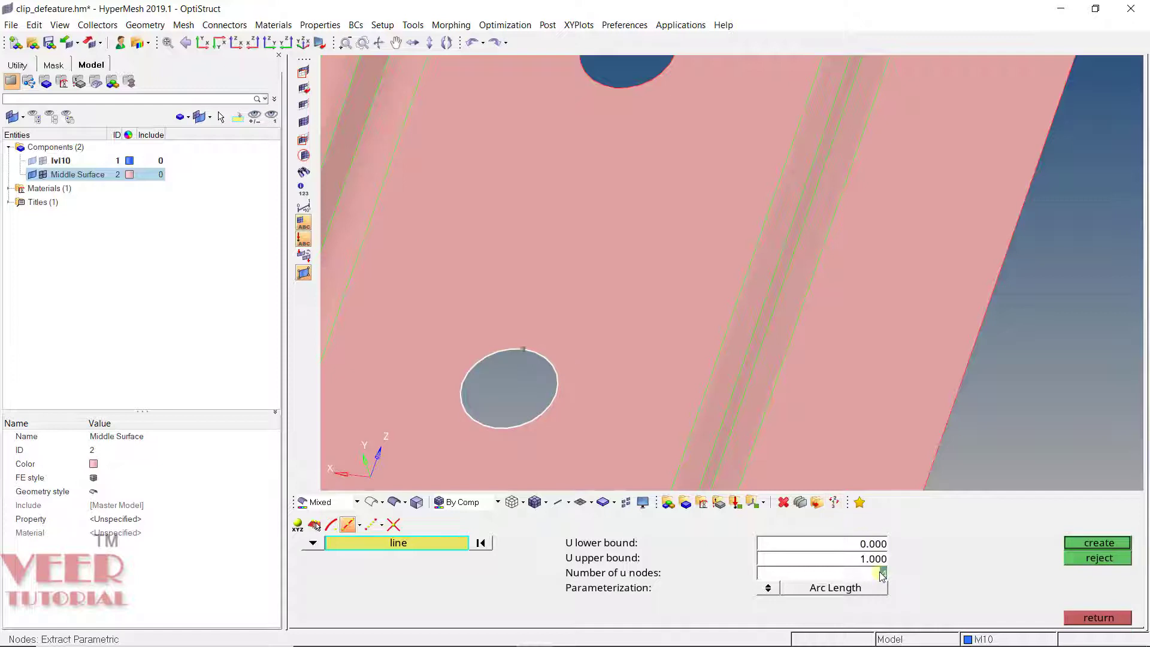
{"action": "type", "text": "5"}
{"action": "left_click", "coordinate": [1108, 542]}
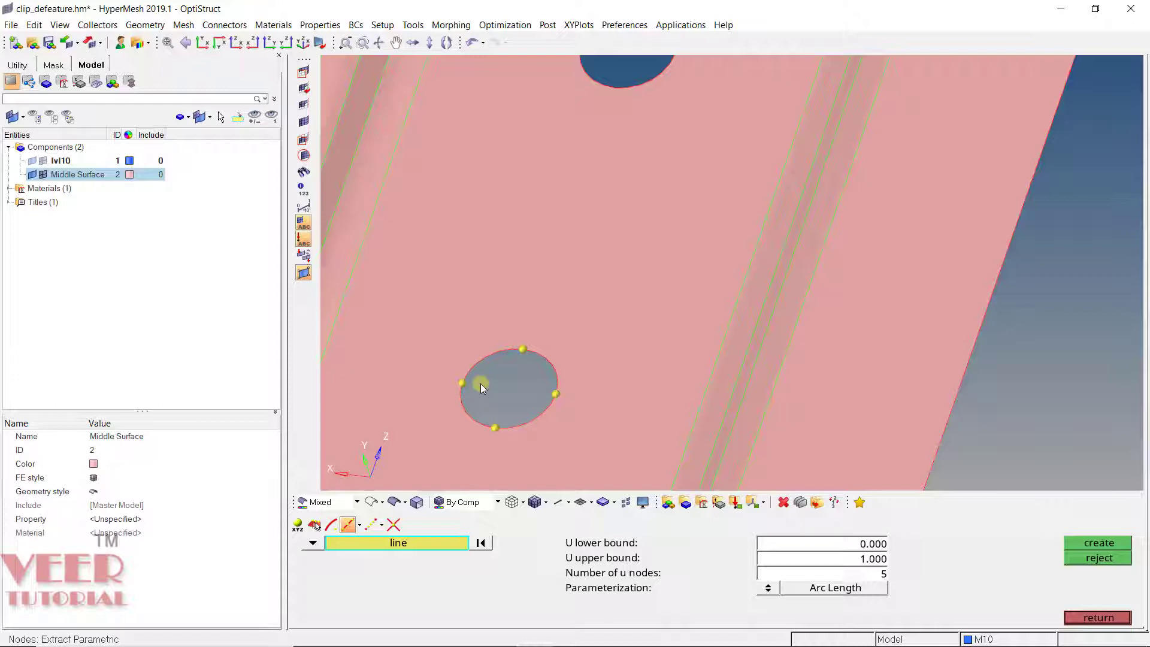
- Measure the diameter of the lowest small hole between two opposite nodes on its edge, closing the distance measurement
{"action": "key", "text": "F4"}
{"action": "left_click", "coordinate": [333, 527]}
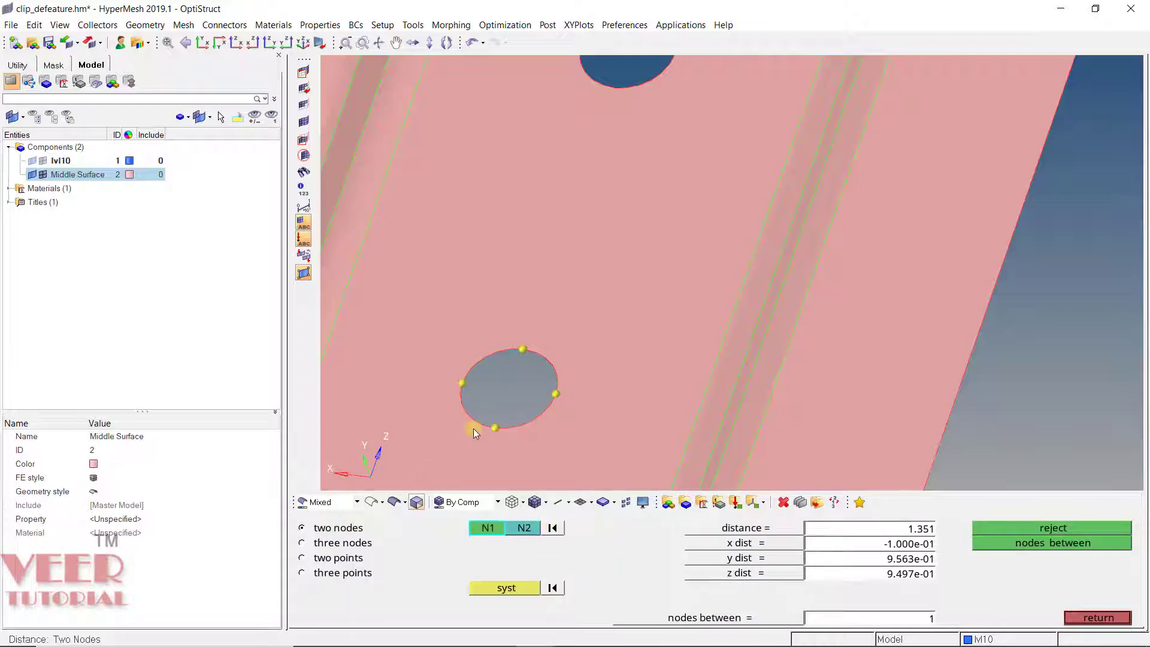
{"action": "left_click", "coordinate": [496, 427]}
{"action": "left_click", "coordinate": [522, 349]}
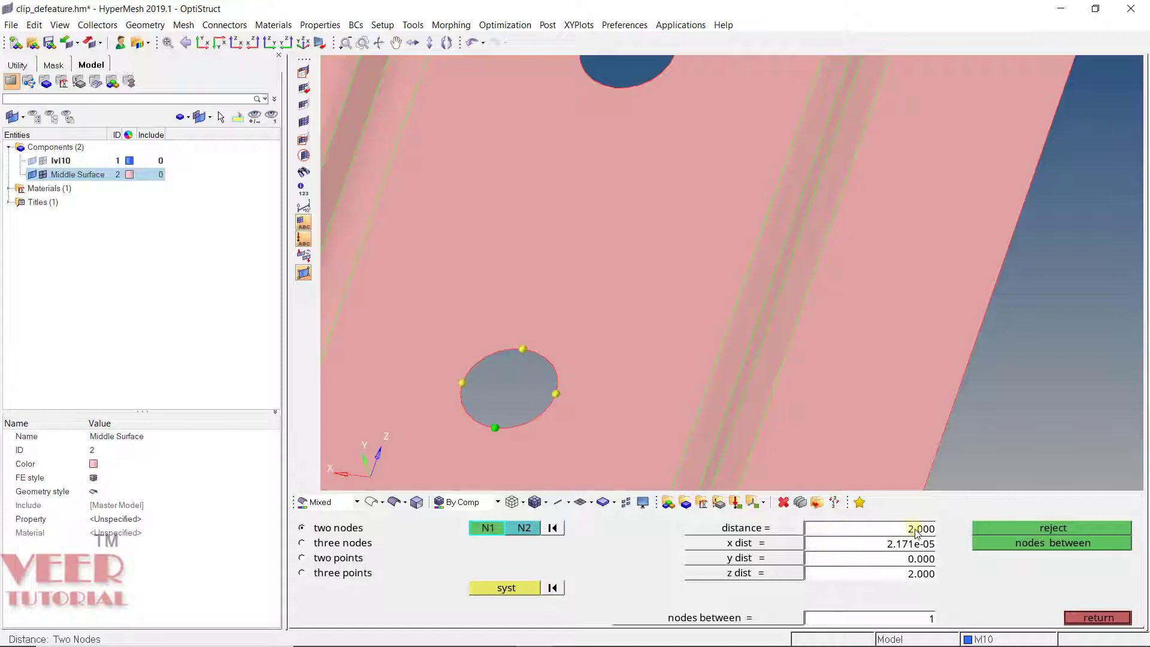
{"action": "left_click", "coordinate": [1087, 619]}
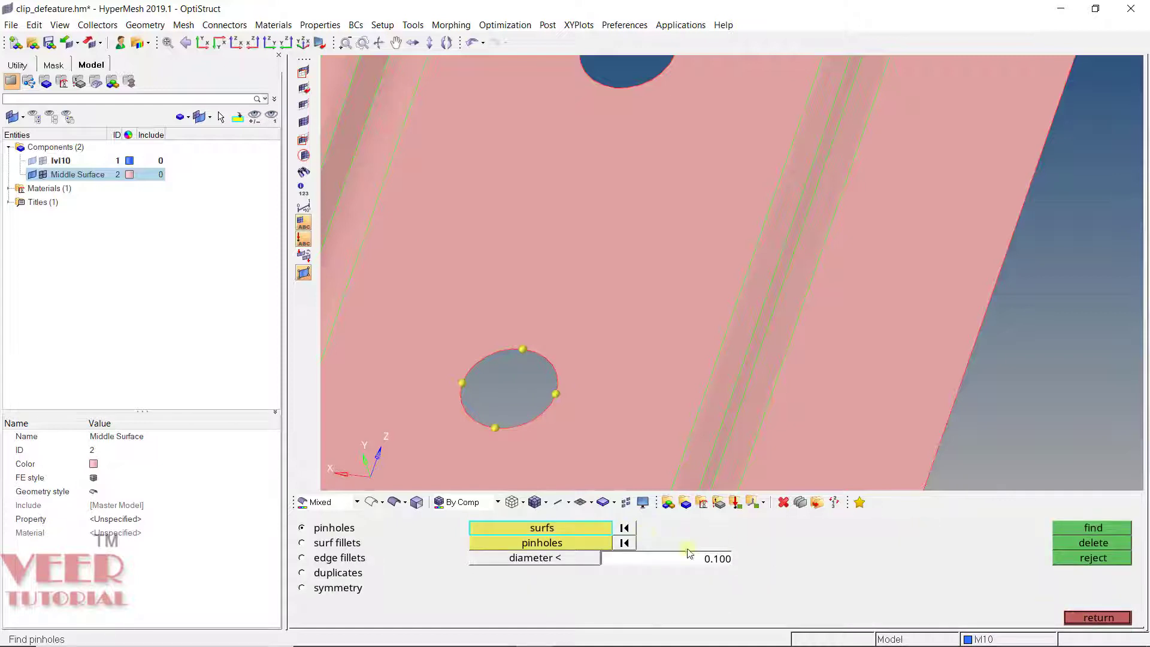
- Find pinholes with a diameter below 2.1 in all displayed surfaces
{"action": "left_click", "coordinate": [711, 558]}
{"action": "type", "text": "2.1"}
{"action": "left_click", "coordinate": [542, 528]}
{"action": "left_click", "coordinate": [542, 528]}
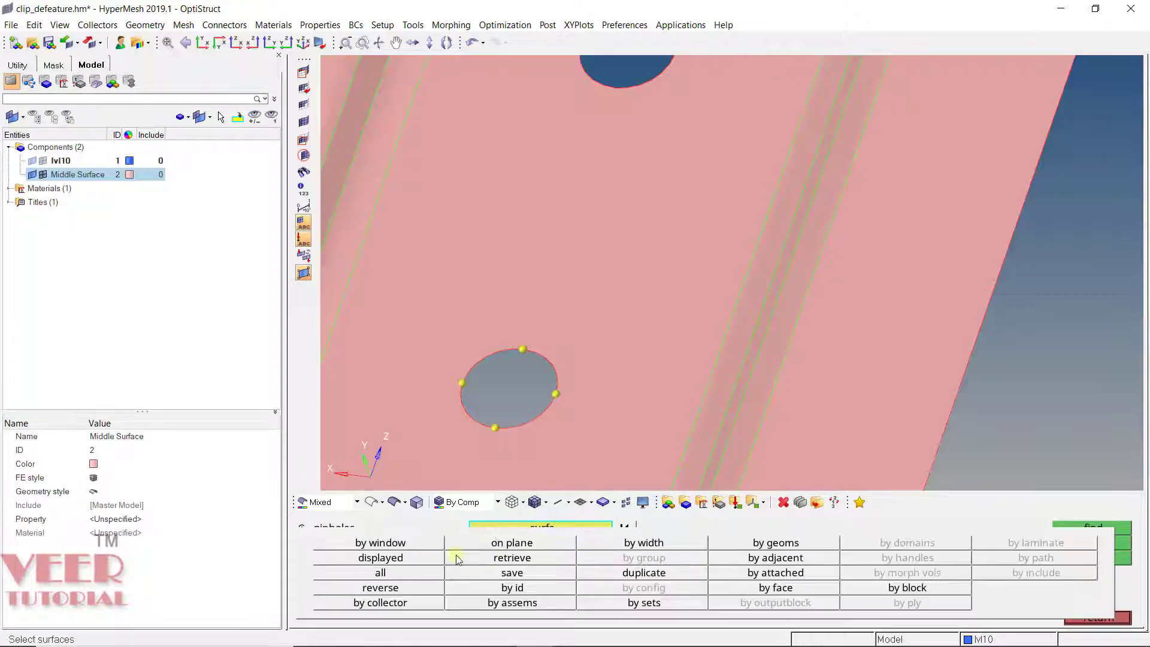
{"action": "left_click", "coordinate": [419, 555]}
{"action": "scroll", "coordinate": [522, 375], "scroll_direction": "down", "scroll_amount": 3}
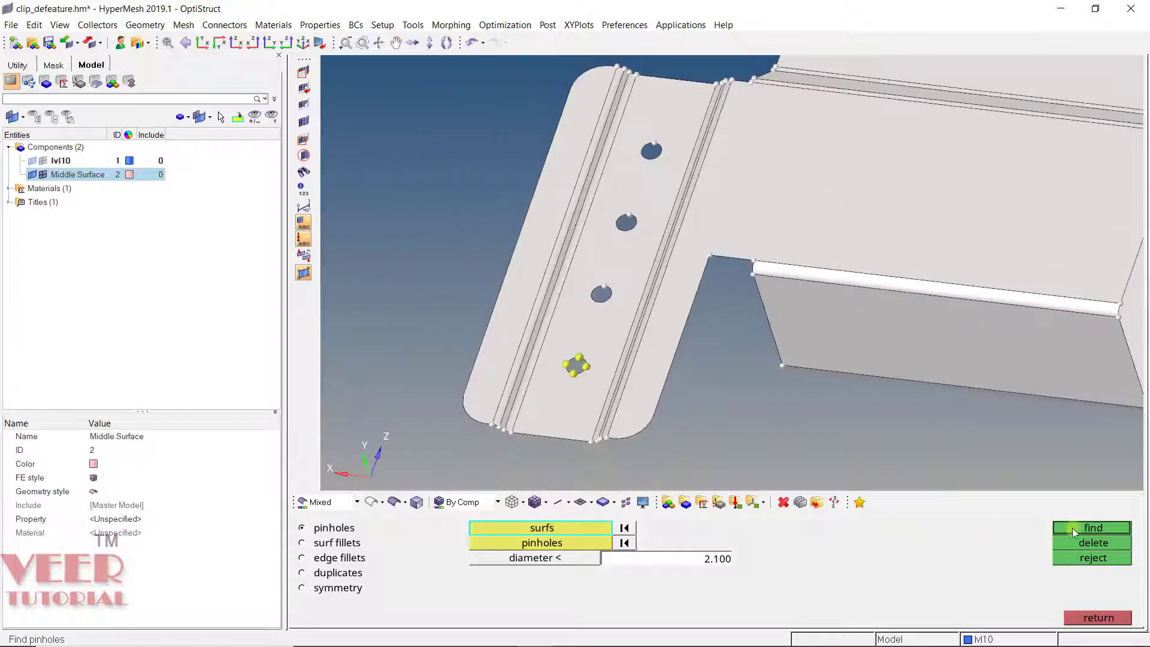
{"action": "left_click", "coordinate": [1076, 530]}
- Check the marked pinholes on the side flange and delete them, closing the defeature tool
{"action": "scroll", "coordinate": [504, 359], "scroll_direction": "down", "scroll_amount": 2}
{"action": "scroll", "coordinate": [505, 360], "scroll_direction": "down", "scroll_amount": 2}
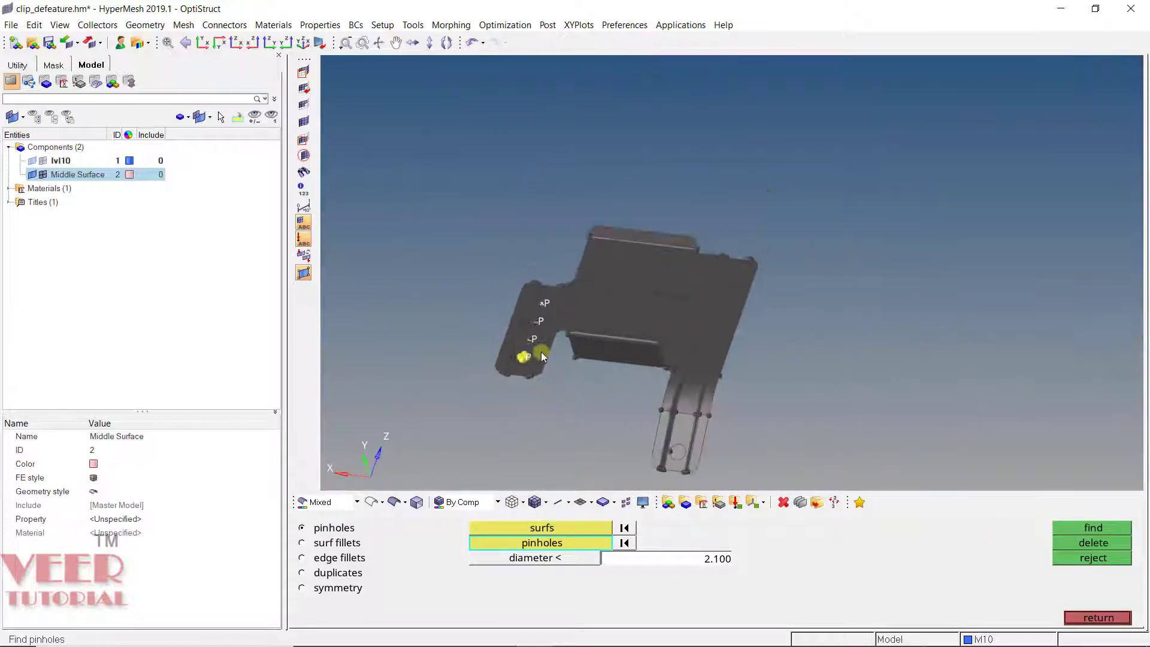
{"action": "scroll", "coordinate": [541, 351], "scroll_direction": "up", "scroll_amount": 8}
{"action": "scroll", "coordinate": [559, 308], "scroll_direction": "down", "scroll_amount": 3}
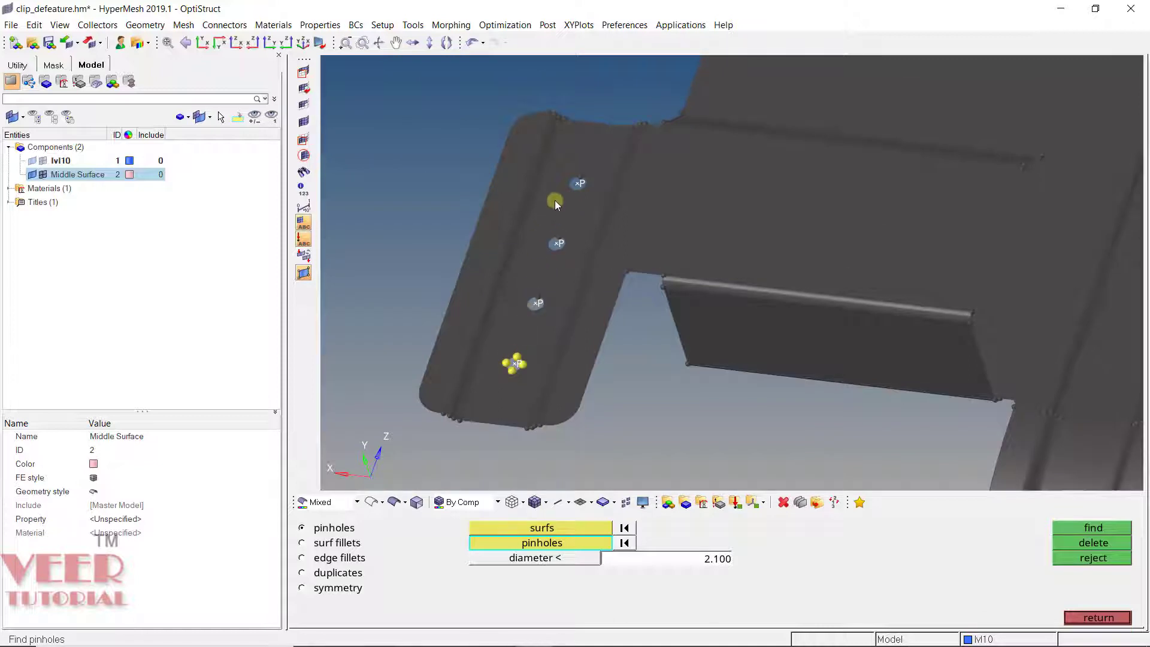
{"action": "scroll", "coordinate": [581, 178], "scroll_direction": "up", "scroll_amount": 4}
{"action": "scroll", "coordinate": [601, 202], "scroll_direction": "down", "scroll_amount": 5}
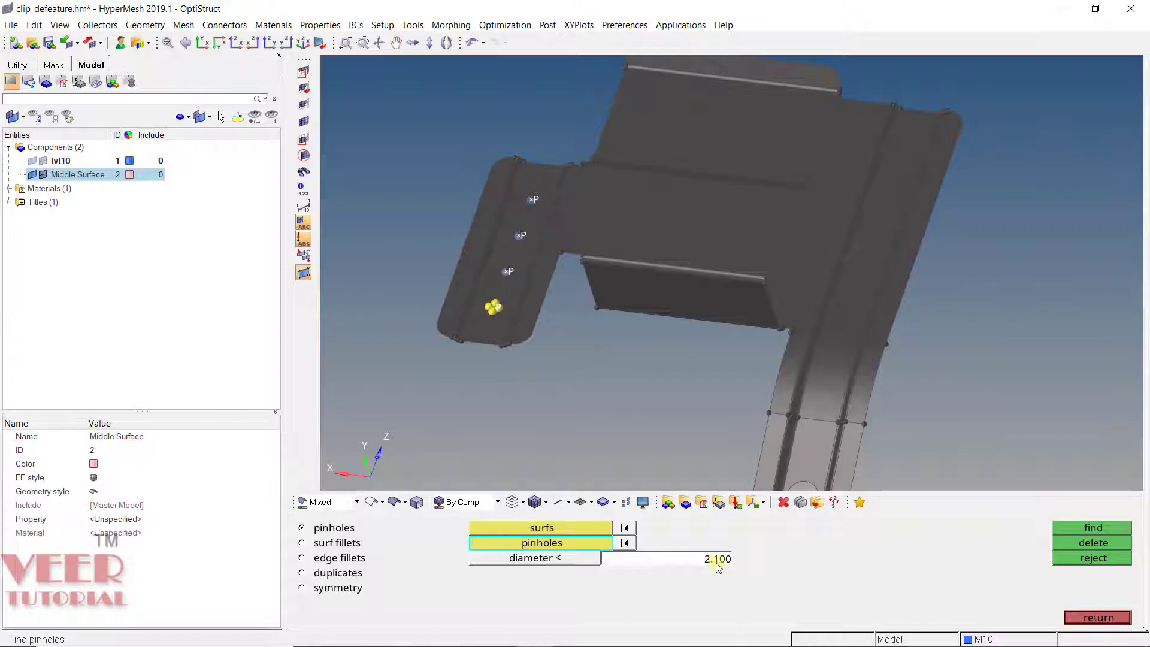
{"action": "left_click", "coordinate": [1094, 542]}
{"action": "left_click", "coordinate": [1097, 618]}
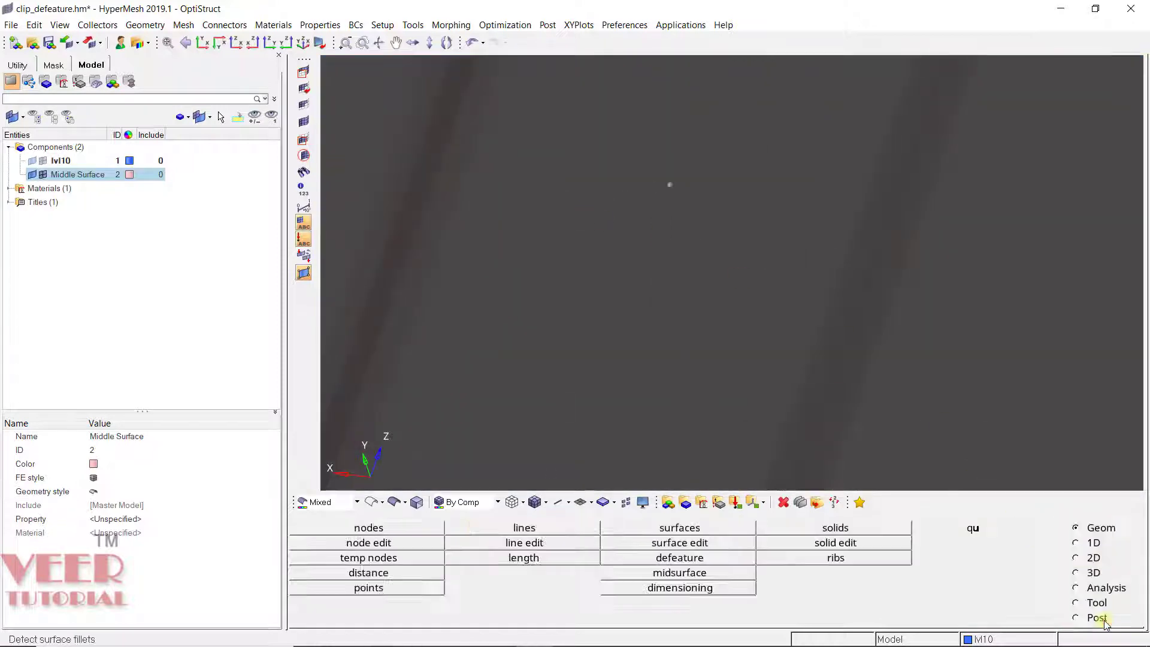
- Check the flange where the pinholes were, and reopen the defeature tool for surface fillets
{"action": "scroll", "coordinate": [551, 258], "scroll_direction": "down", "scroll_amount": 5}
{"action": "left_click_drag", "start_coordinate": [643, 371], "coordinate": [397, 315], "text": "ctrl"}
{"action": "scroll", "coordinate": [397, 315], "scroll_direction": "up", "scroll_amount": 5, "text": "ctrl"}
{"action": "scroll", "coordinate": [537, 255], "scroll_direction": "down", "scroll_amount": 5}
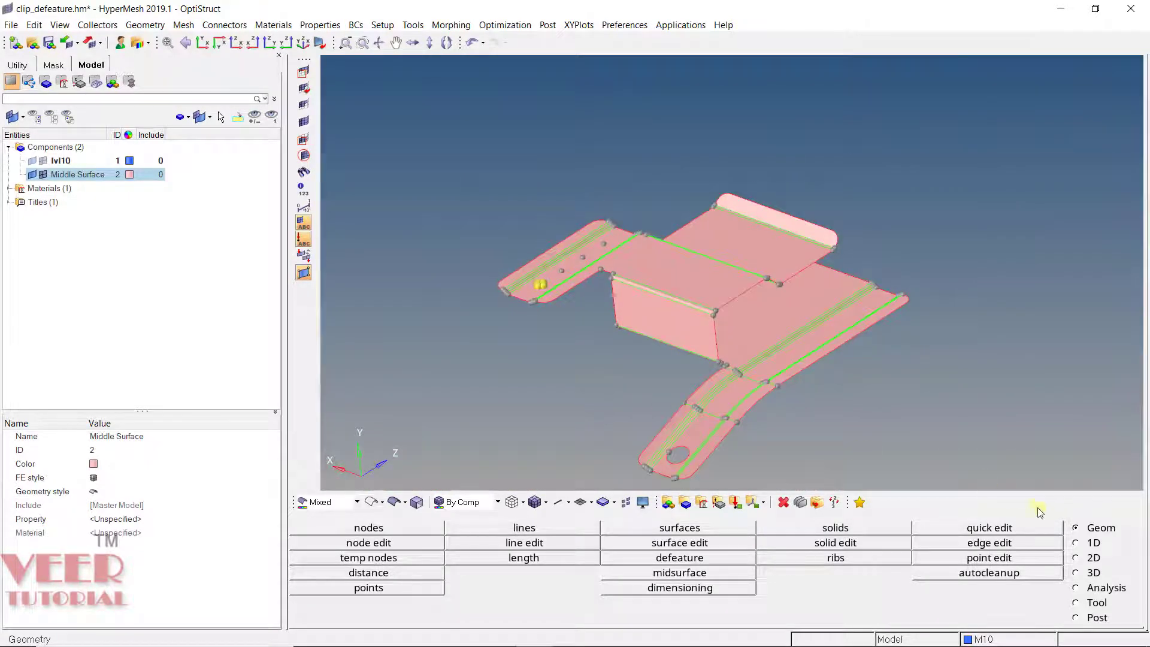
{"action": "left_click", "coordinate": [688, 557]}
{"action": "left_click", "coordinate": [322, 544]}
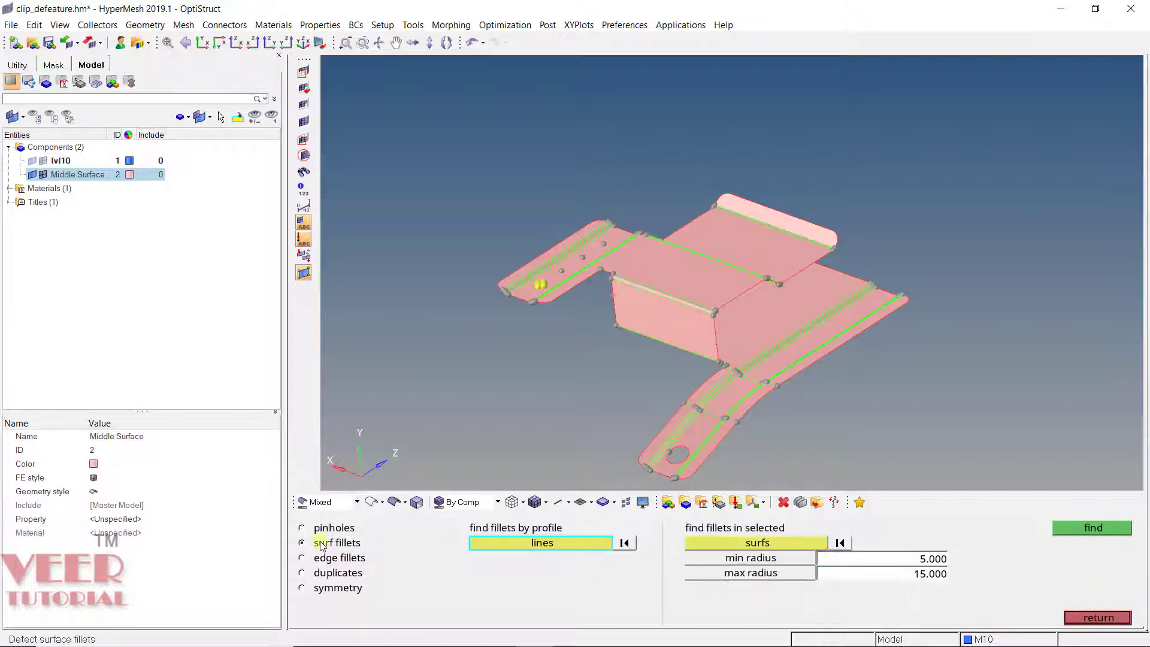
- Find surface fillets with a radius between 0.5 and 2 in all displayed surfaces
{"action": "scroll", "coordinate": [702, 312], "scroll_direction": "up", "scroll_amount": 5}
{"action": "scroll", "coordinate": [702, 315], "scroll_direction": "down", "scroll_amount": 5}
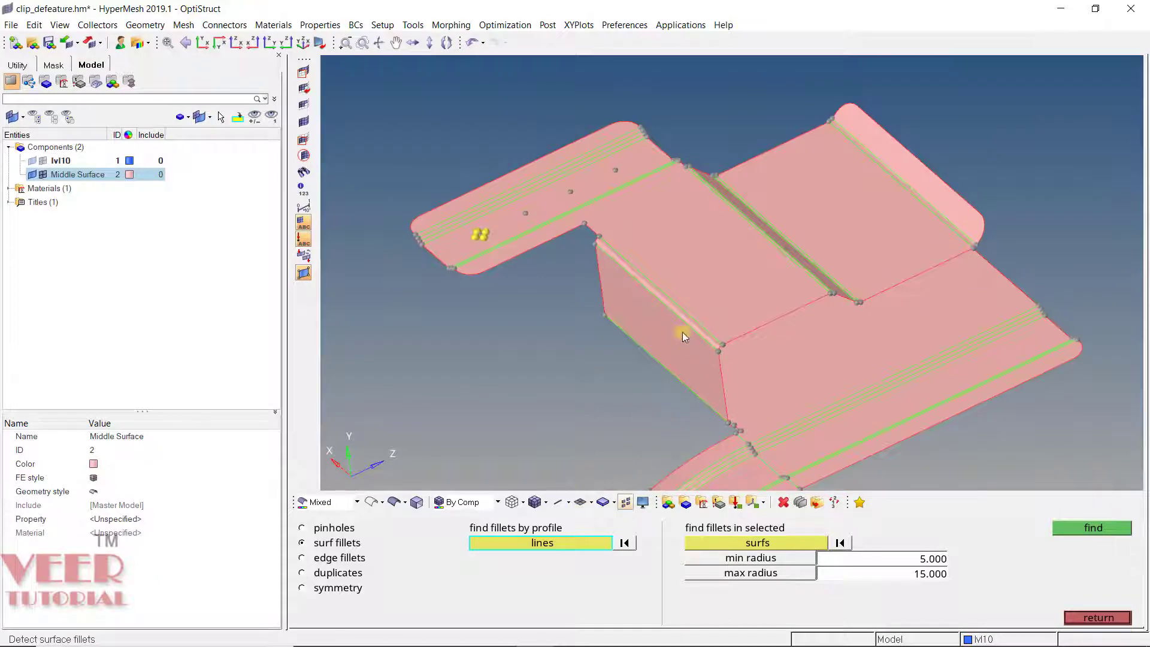
{"action": "scroll", "coordinate": [679, 343], "scroll_direction": "up", "scroll_amount": 3}
{"action": "scroll", "coordinate": [615, 325], "scroll_direction": "down", "scroll_amount": 4}
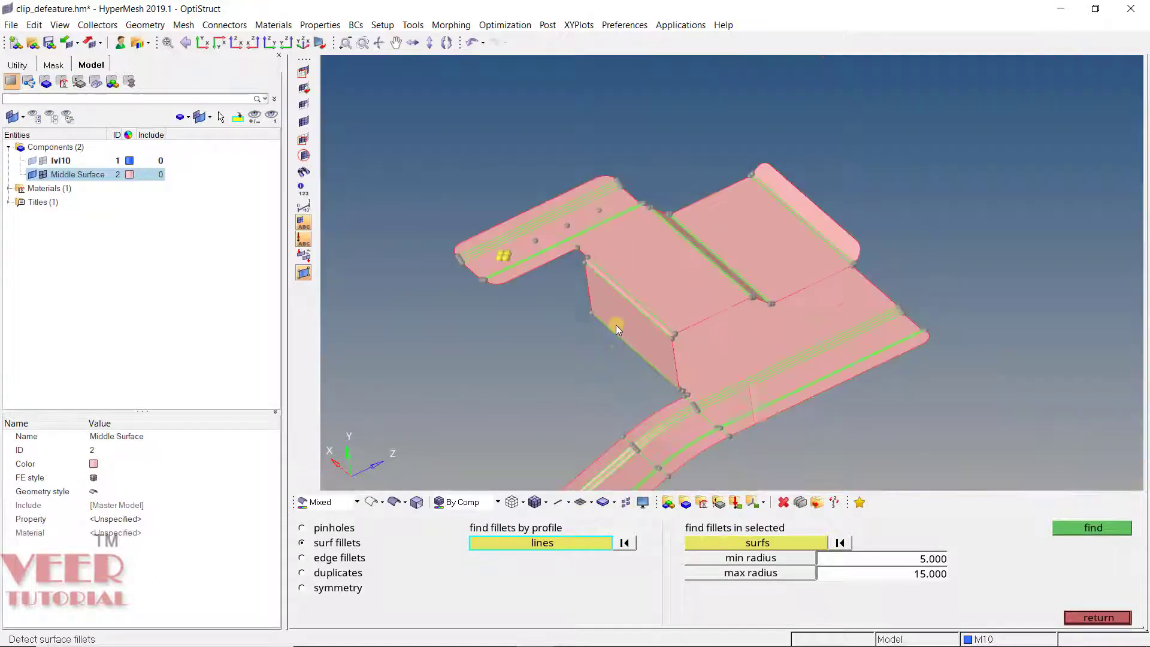
{"action": "left_click", "coordinate": [763, 542]}
{"action": "left_click", "coordinate": [932, 559]}
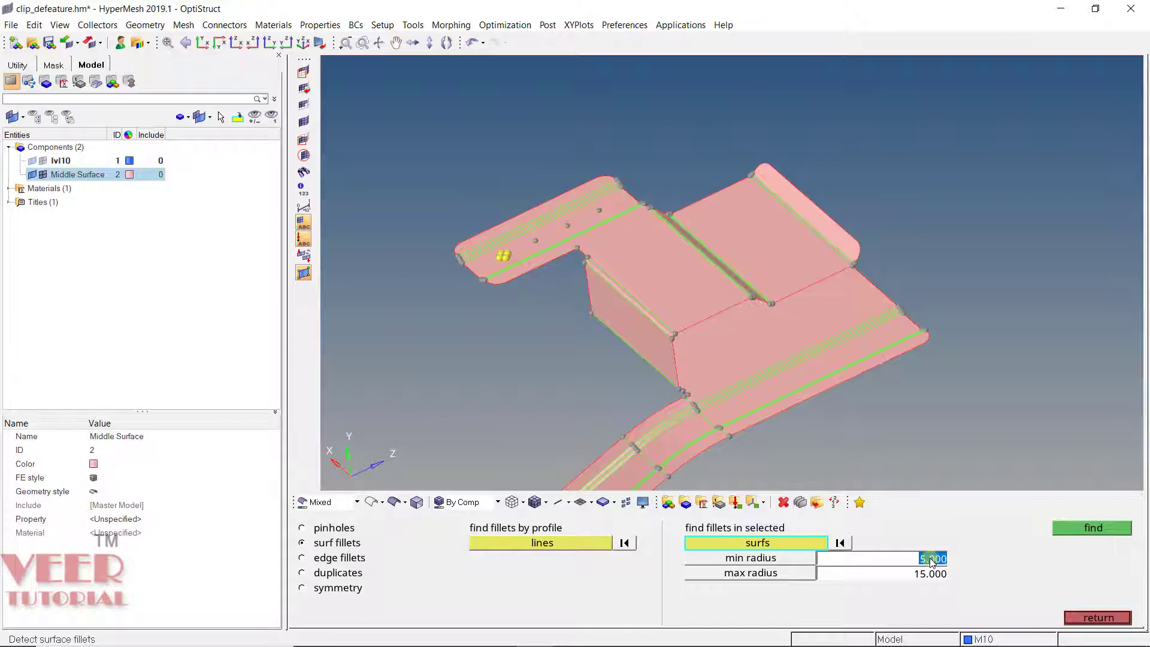
{"action": "type", "text": "0.5"}
{"action": "type", "text": "2"}
{"action": "key", "text": "Return"}
{"action": "left_click", "coordinate": [767, 546]}
{"action": "left_click", "coordinate": [364, 558]}
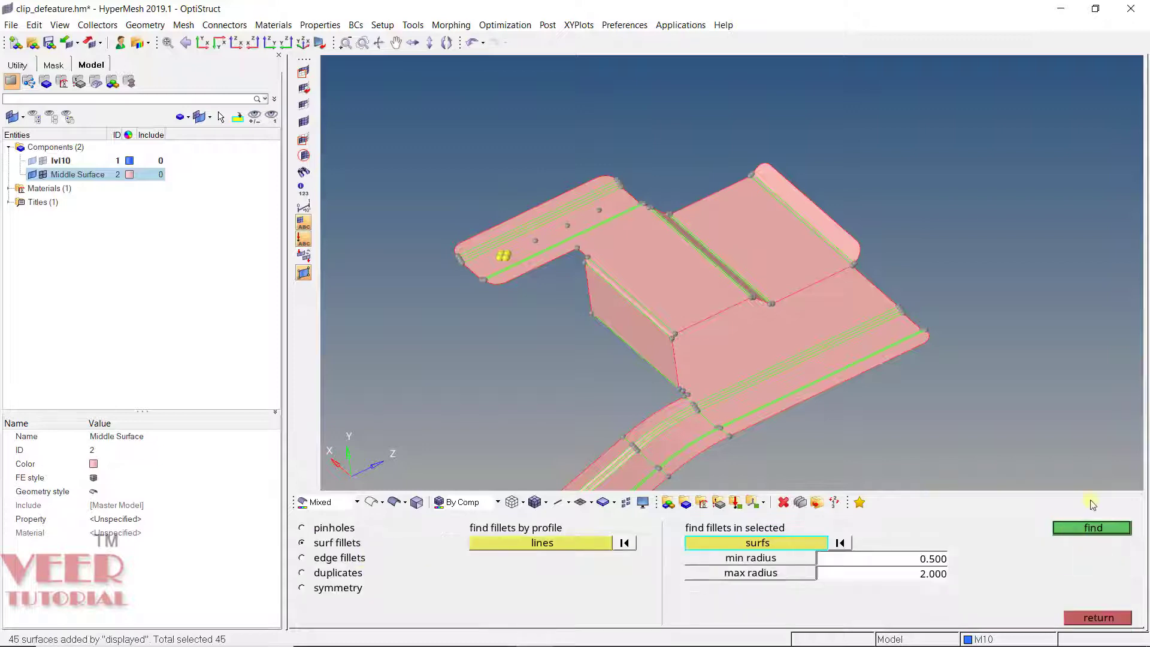
{"action": "left_click", "coordinate": [1087, 530]}
- Inspect the highlighted fillets along the bends and ribs, keep them all selected, and remove them
{"action": "left_click_drag", "start_coordinate": [737, 299], "coordinate": [663, 256], "text": "ctrl"}
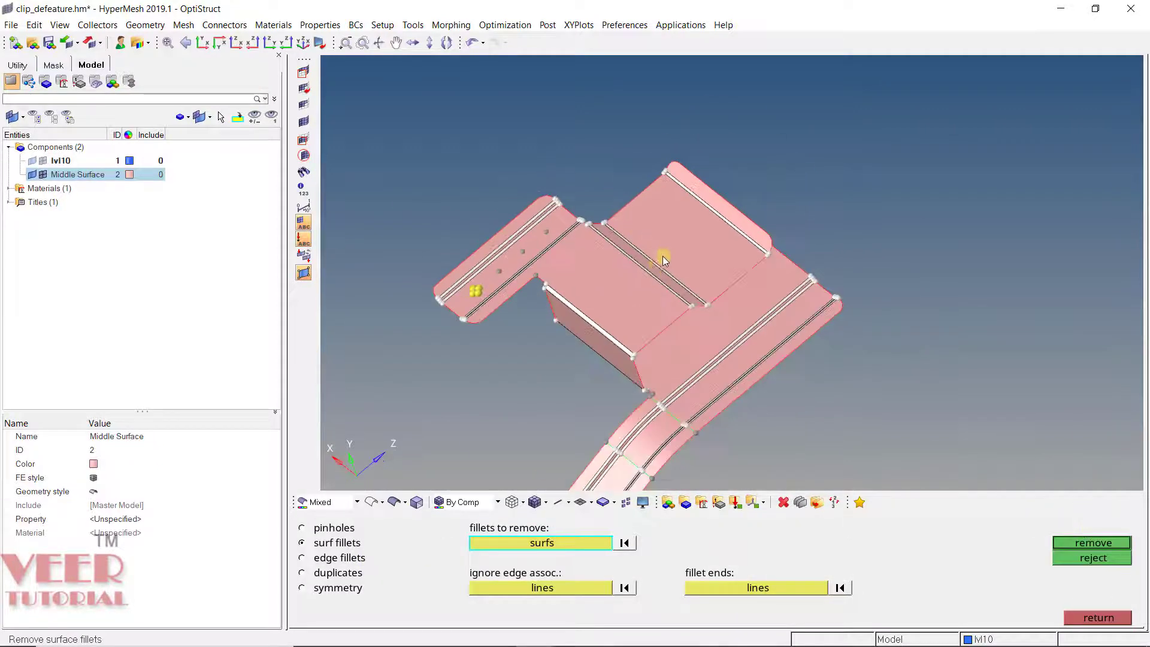
{"action": "left_click_drag", "start_coordinate": [711, 307], "coordinate": [682, 266], "text": "ctrl"}
{"action": "scroll", "coordinate": [656, 290], "scroll_direction": "up", "scroll_amount": 5, "text": "ctrl"}
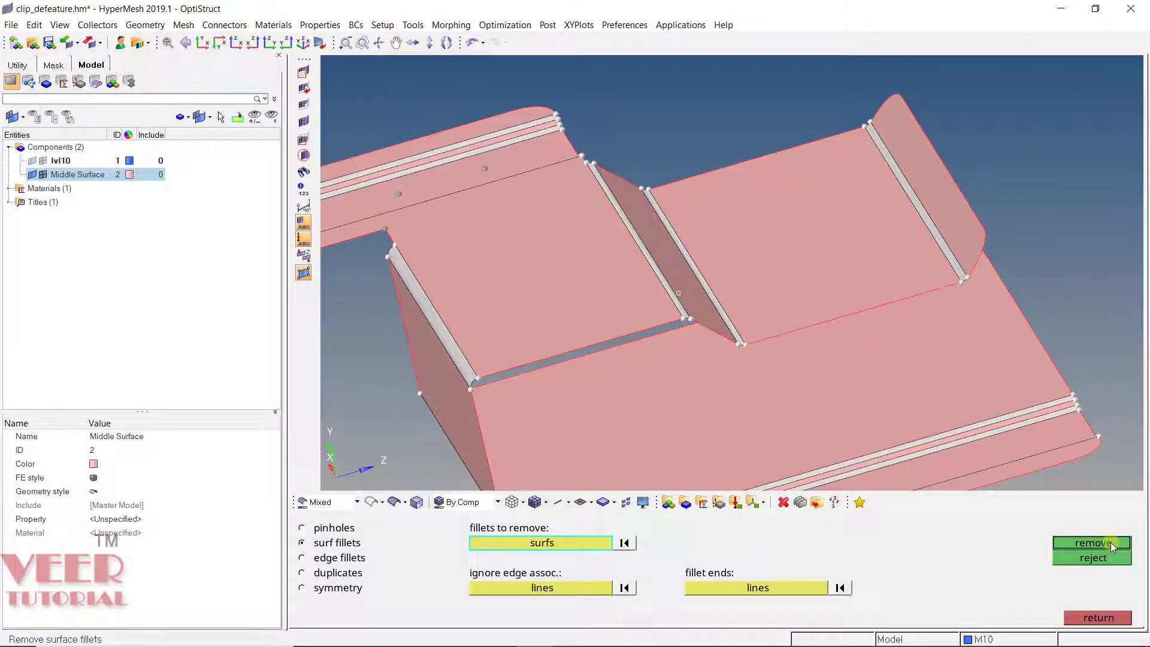
{"action": "scroll", "coordinate": [615, 339], "scroll_direction": "down", "scroll_amount": 3}
{"action": "scroll", "coordinate": [721, 372], "scroll_direction": "up", "scroll_amount": 4}
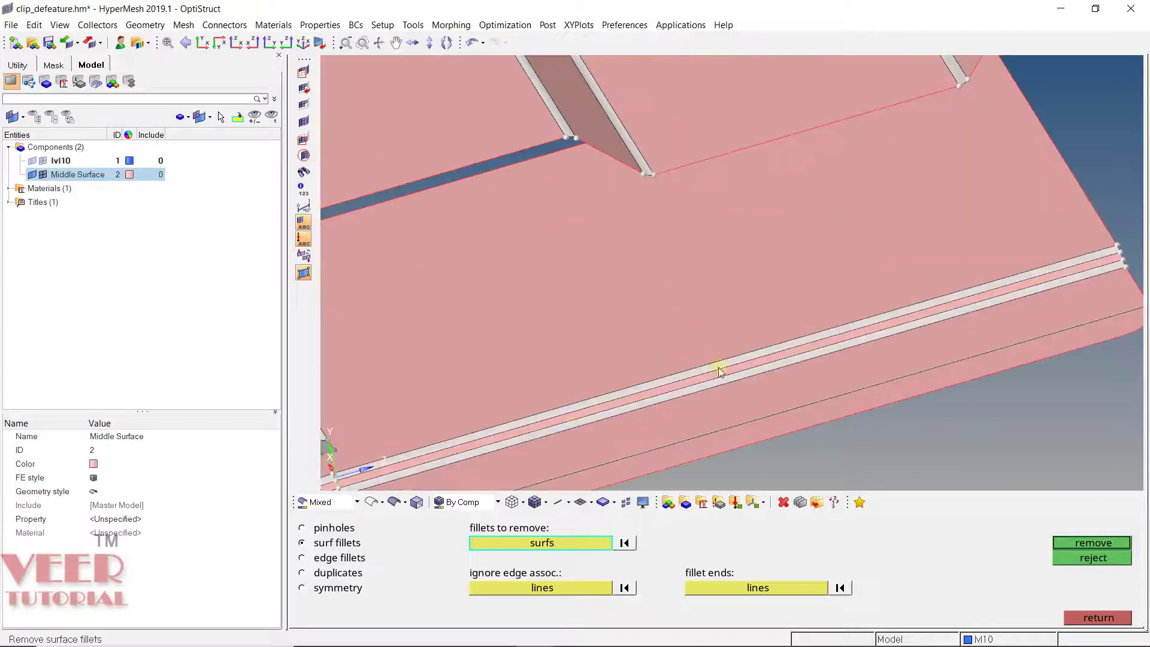
{"action": "scroll", "coordinate": [688, 347], "scroll_direction": "down", "scroll_amount": 3}
{"action": "scroll", "coordinate": [714, 236], "scroll_direction": "up", "scroll_amount": 4}
{"action": "left_click_drag", "start_coordinate": [826, 224], "coordinate": [786, 272], "text": "ctrl"}
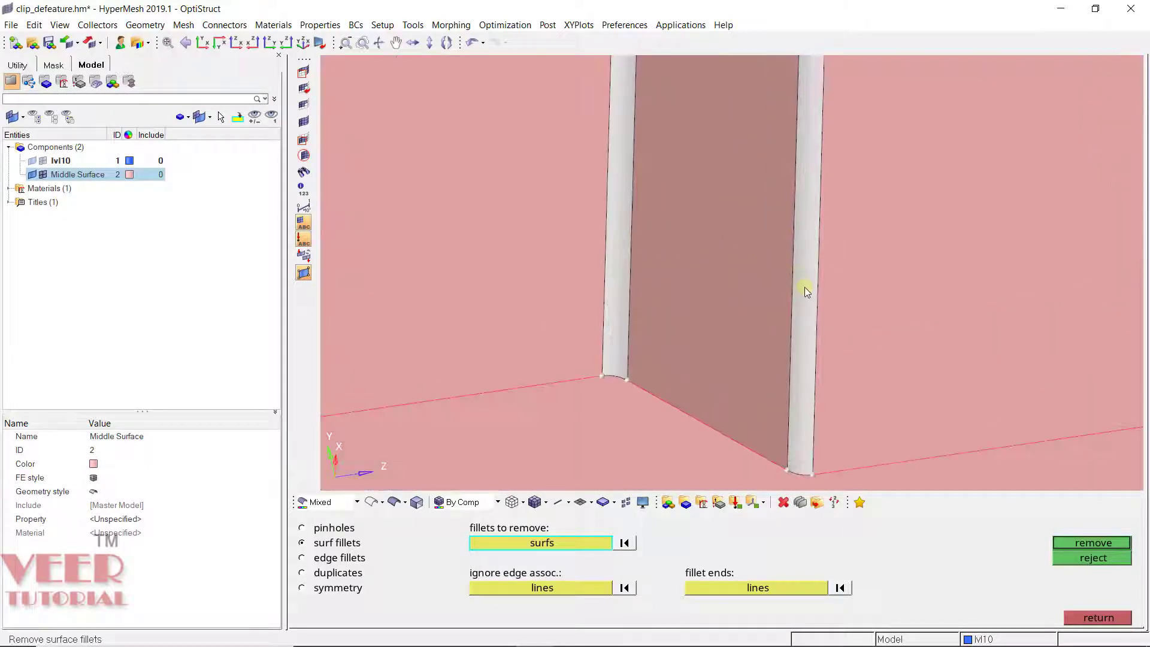
{"action": "left_click", "coordinate": [804, 288]}
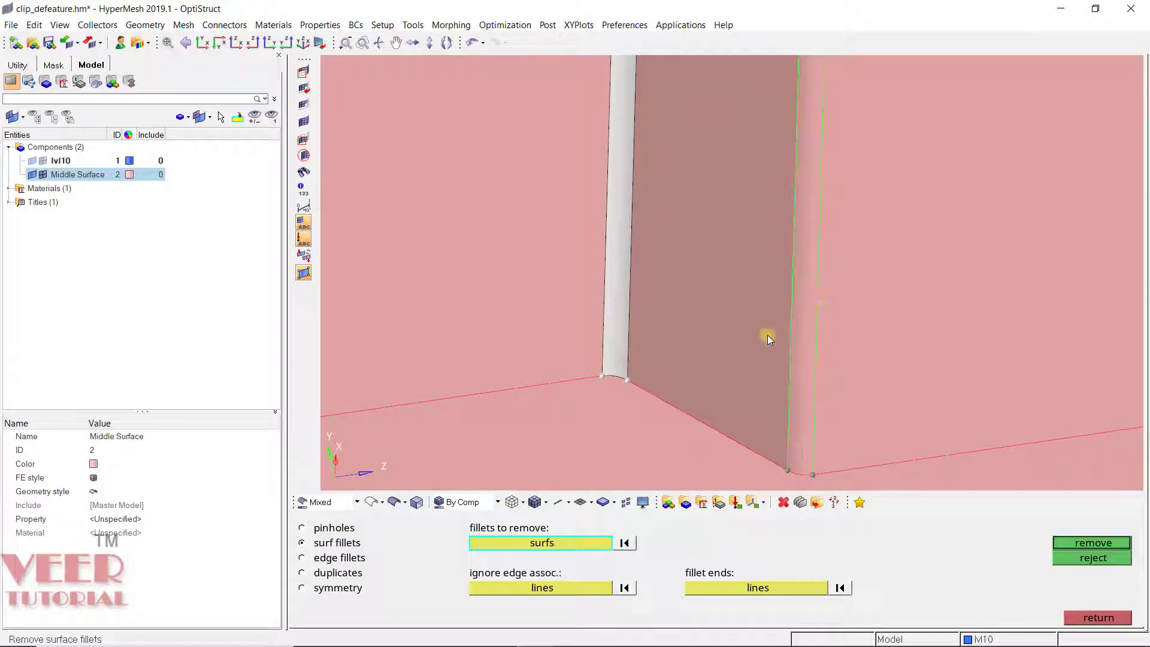
{"action": "right_click", "coordinate": [810, 356]}
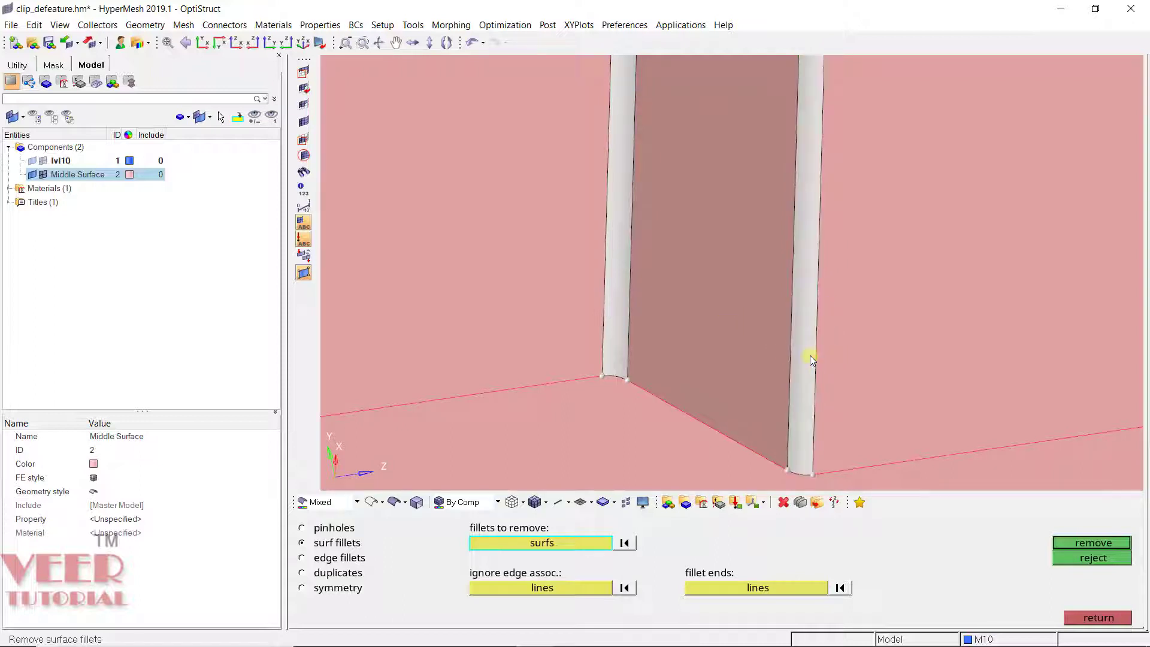
{"action": "left_click", "coordinate": [1095, 543]}
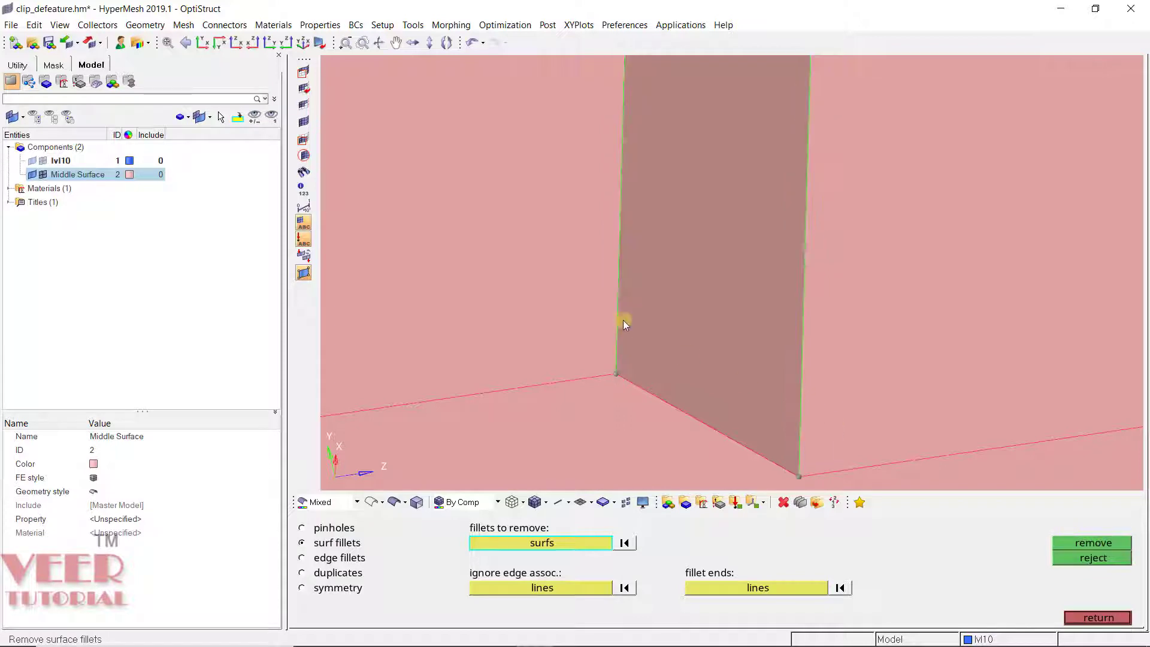
- Examine the bend edges of the step between the two upper faces and close the fillet removal
{"action": "scroll", "coordinate": [621, 322], "scroll_direction": "down", "scroll_amount": 3}
{"action": "left_click_drag", "start_coordinate": [575, 334], "coordinate": [638, 291], "text": "ctrl"}
{"action": "scroll", "coordinate": [639, 291], "scroll_direction": "up", "scroll_amount": 4}
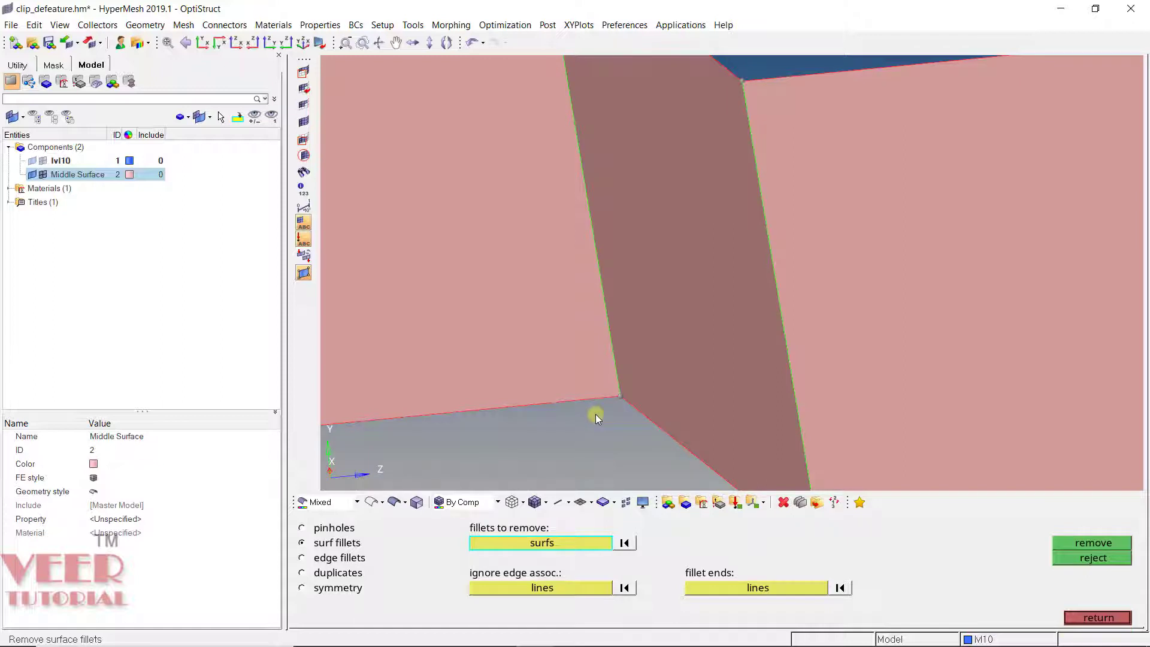
{"action": "left_click", "coordinate": [1091, 617]}
- Examine a rounded outer corner of the part and set the defeature tool to edge fillets
{"action": "scroll", "coordinate": [689, 266], "scroll_direction": "down", "scroll_amount": 6}
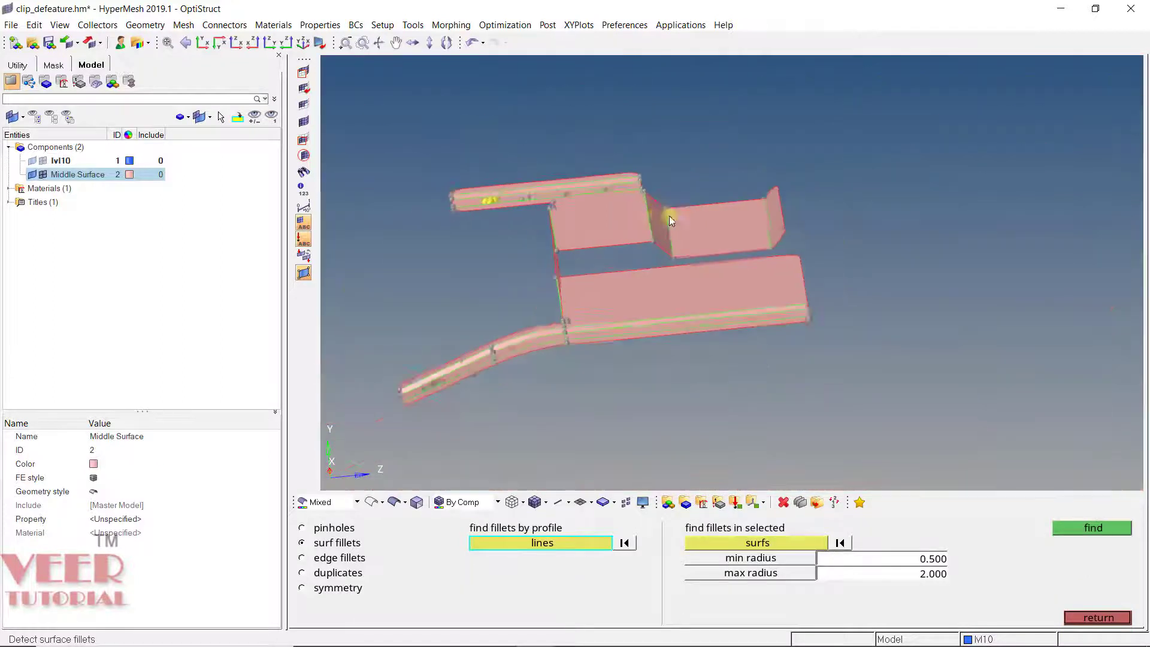
{"action": "scroll", "coordinate": [793, 239], "scroll_direction": "up", "scroll_amount": 6}
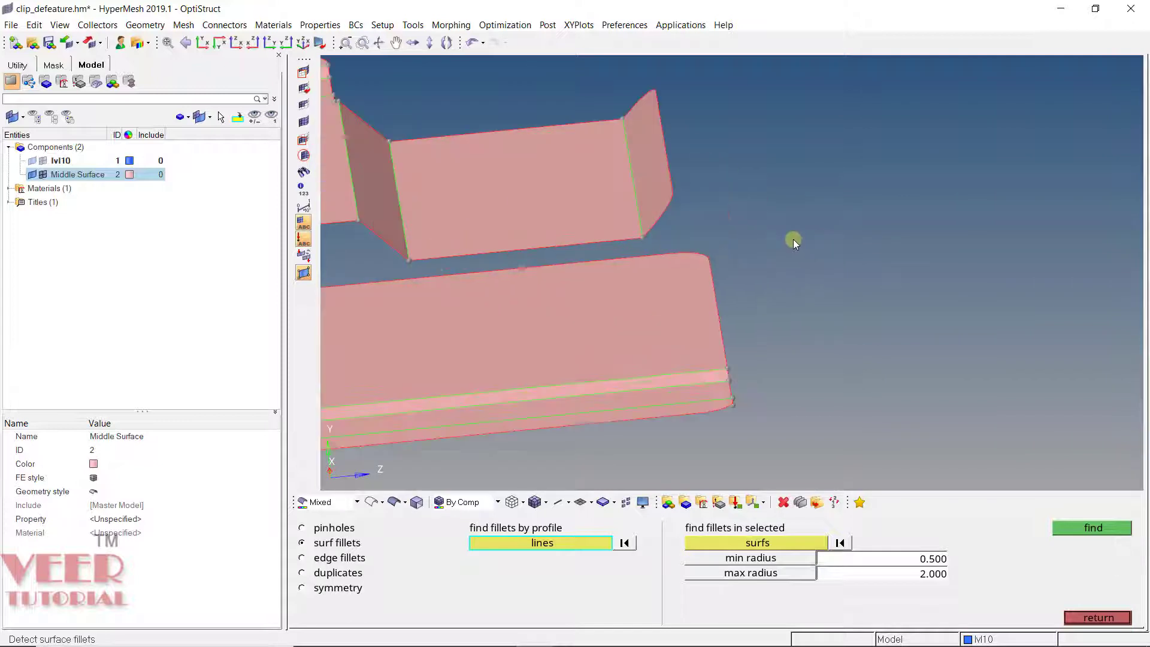
{"action": "left_click_drag", "start_coordinate": [685, 377], "coordinate": [640, 375], "text": "ctrl"}
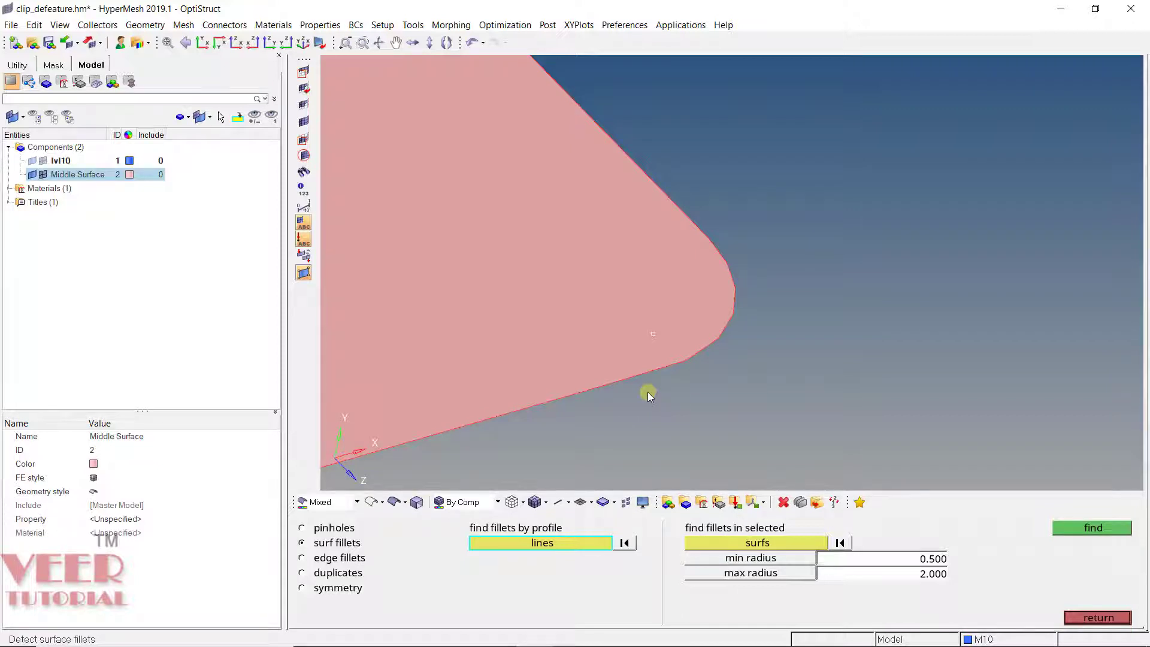
{"action": "left_click", "coordinate": [322, 560]}
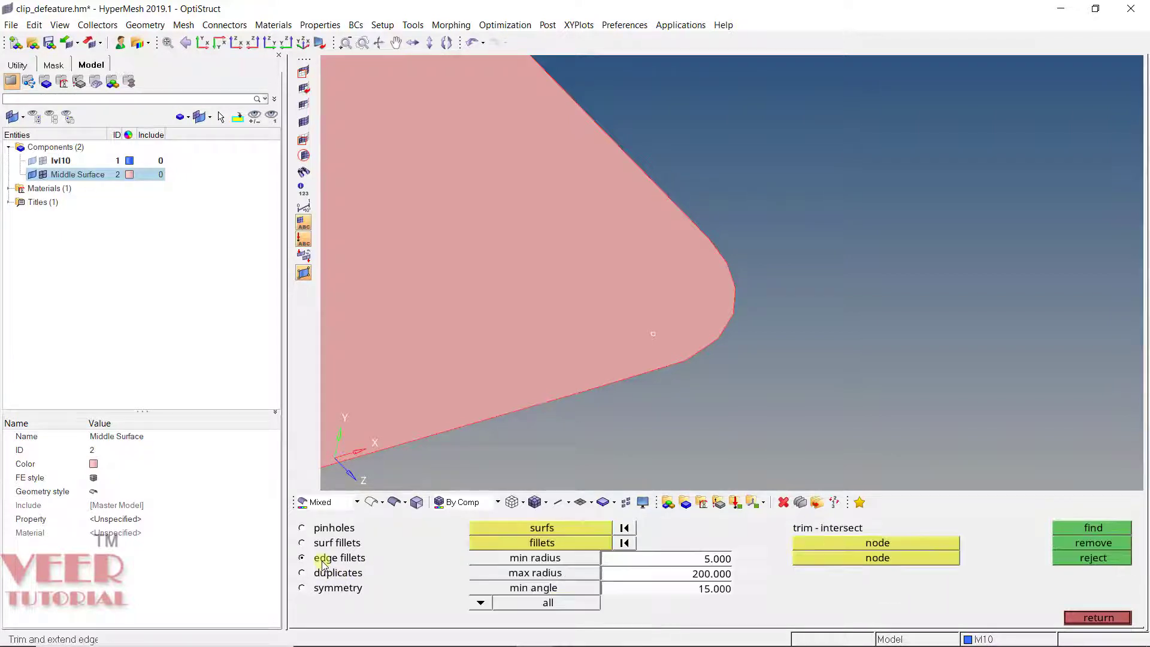
- Find edge fillets with a radius between 1 and 5 in all displayed surfaces
{"action": "left_click", "coordinate": [707, 565]}
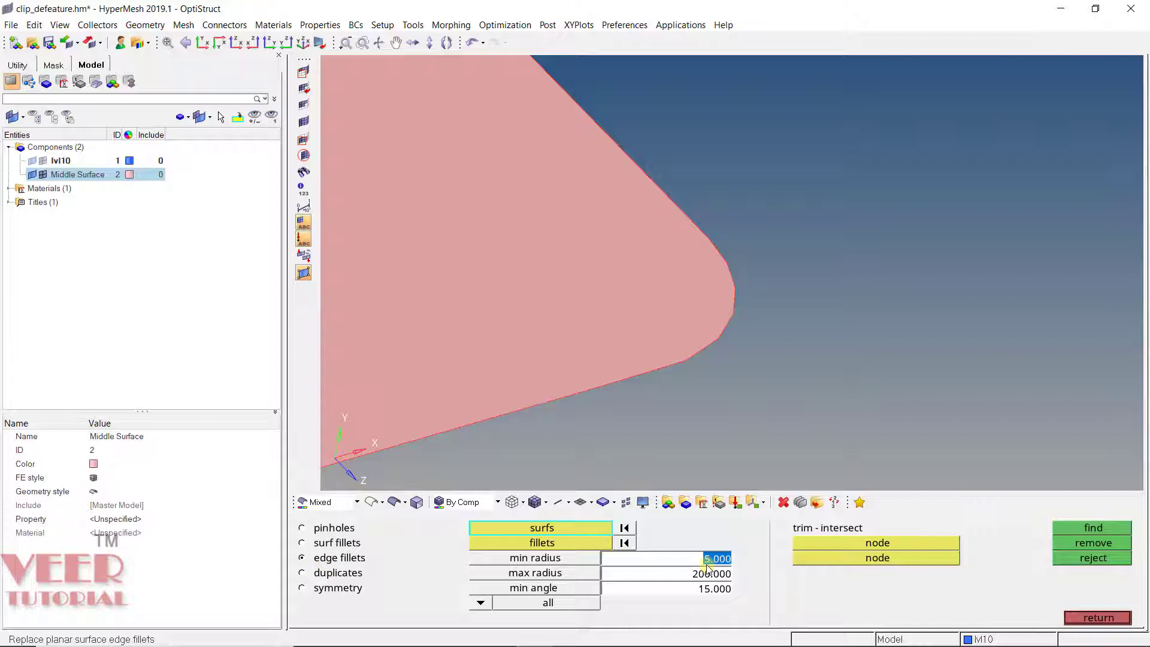
{"action": "type", "text": "1"}
{"action": "left_click", "coordinate": [715, 573]}
{"action": "type", "text": "5"}
{"action": "left_click", "coordinate": [566, 527]}
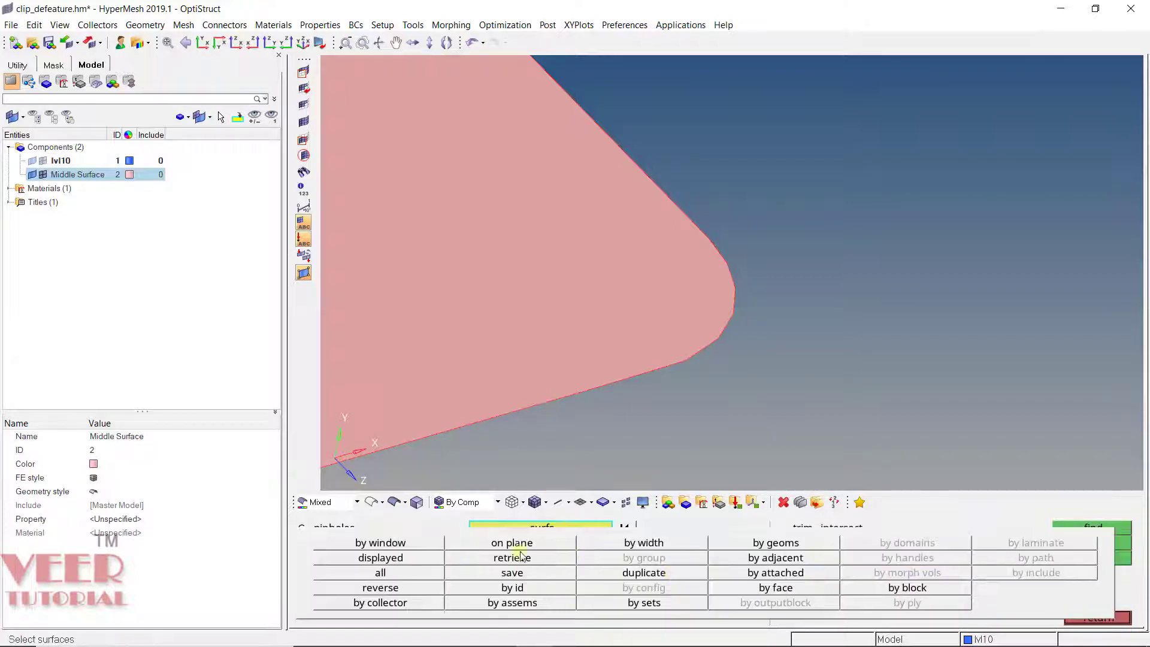
{"action": "left_click", "coordinate": [412, 557]}
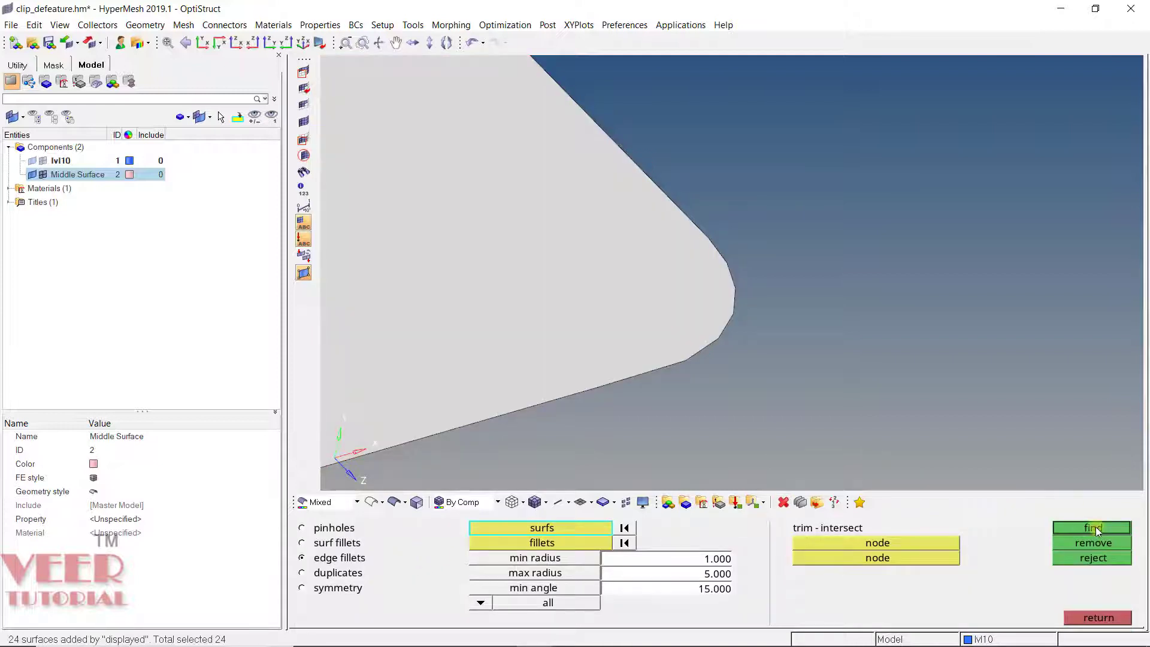
{"action": "left_click", "coordinate": [1093, 527]}
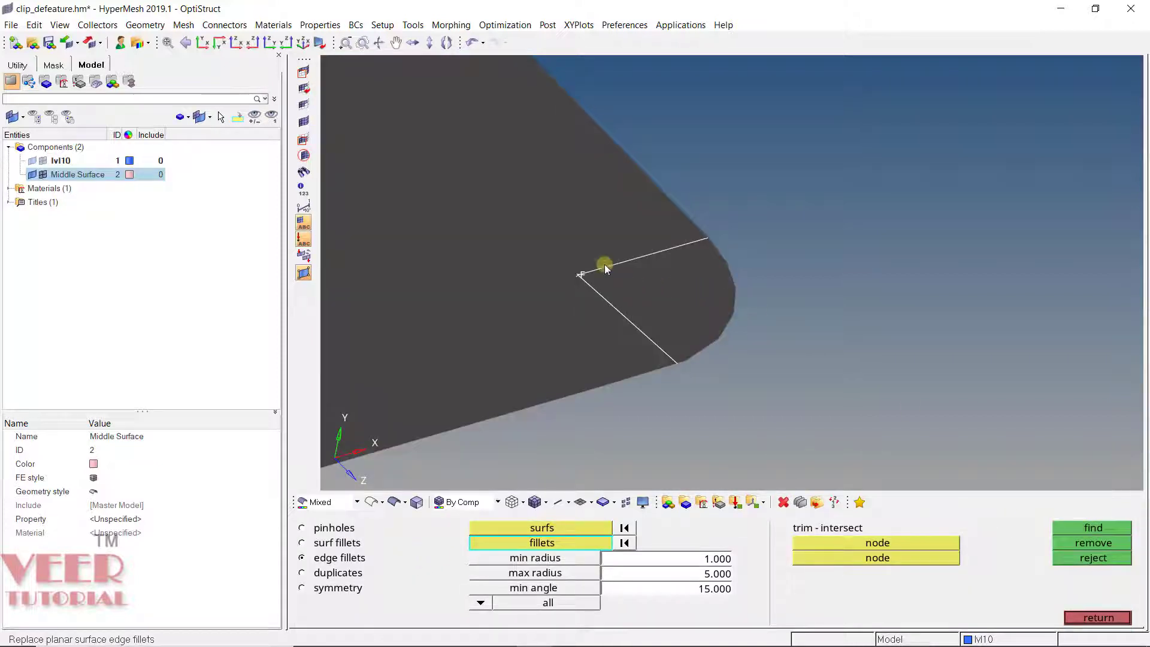
- Inspect the highlighted edge fillets at the outer corners, keep them all selected, and remove them
{"action": "scroll", "coordinate": [773, 251], "scroll_direction": "down", "scroll_amount": 6}
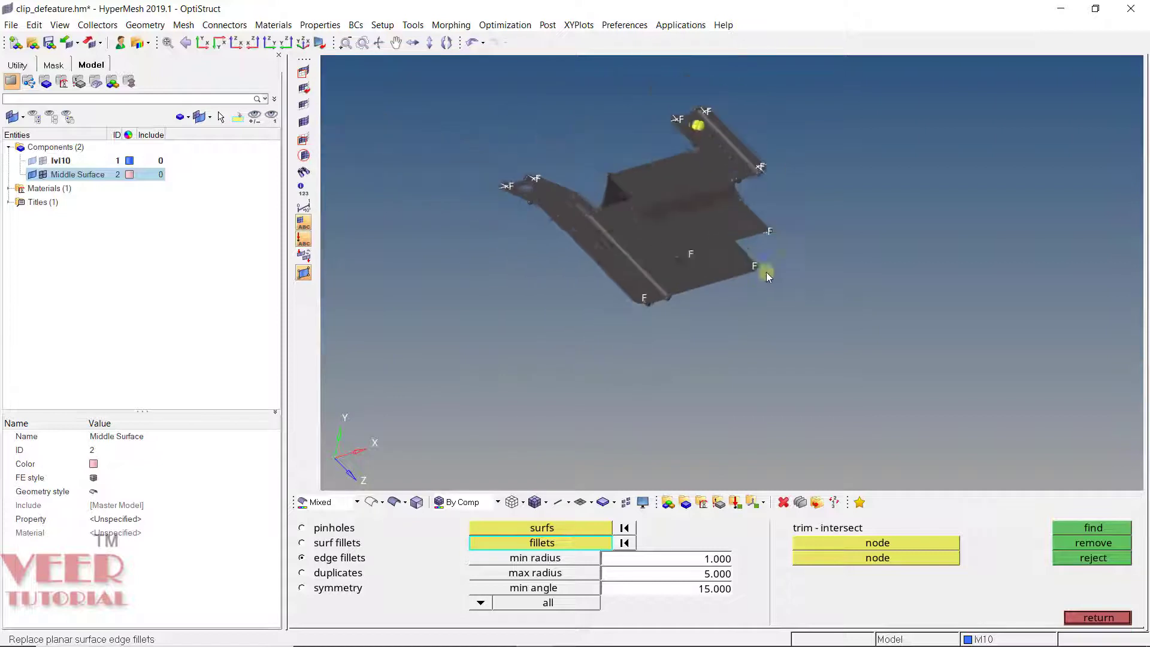
{"action": "scroll", "coordinate": [467, 174], "scroll_direction": "up", "scroll_amount": 9}
{"action": "mouse_move", "coordinate": [511, 249]}
{"action": "left_mouse_down", "text": "ctrl"}
{"action": "mouse_move", "coordinate": [538, 354]}
{"action": "mouse_move", "coordinate": [500, 279]}
{"action": "left_mouse_up", "text": "ctrl"}
{"action": "scroll", "coordinate": [454, 260], "scroll_direction": "down", "scroll_amount": 9, "text": "ctrl"}
{"action": "scroll", "coordinate": [755, 217], "scroll_direction": "up", "scroll_amount": 4, "text": "ctrl"}
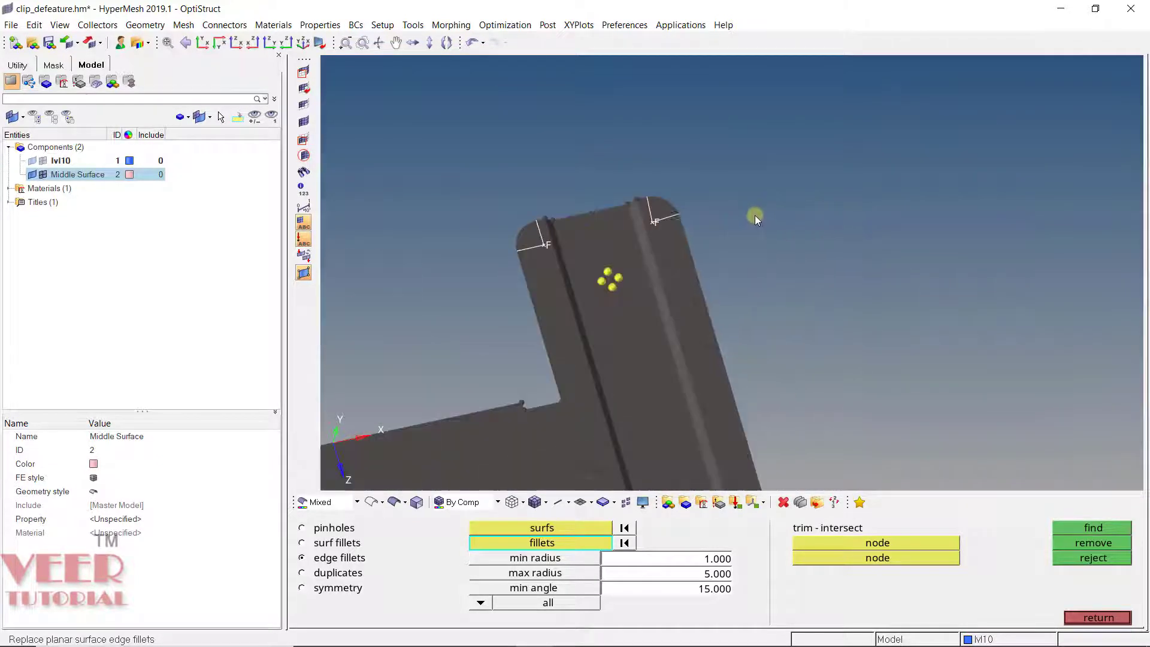
{"action": "left_click_drag", "start_coordinate": [754, 217], "coordinate": [869, 222], "text": "ctrl"}
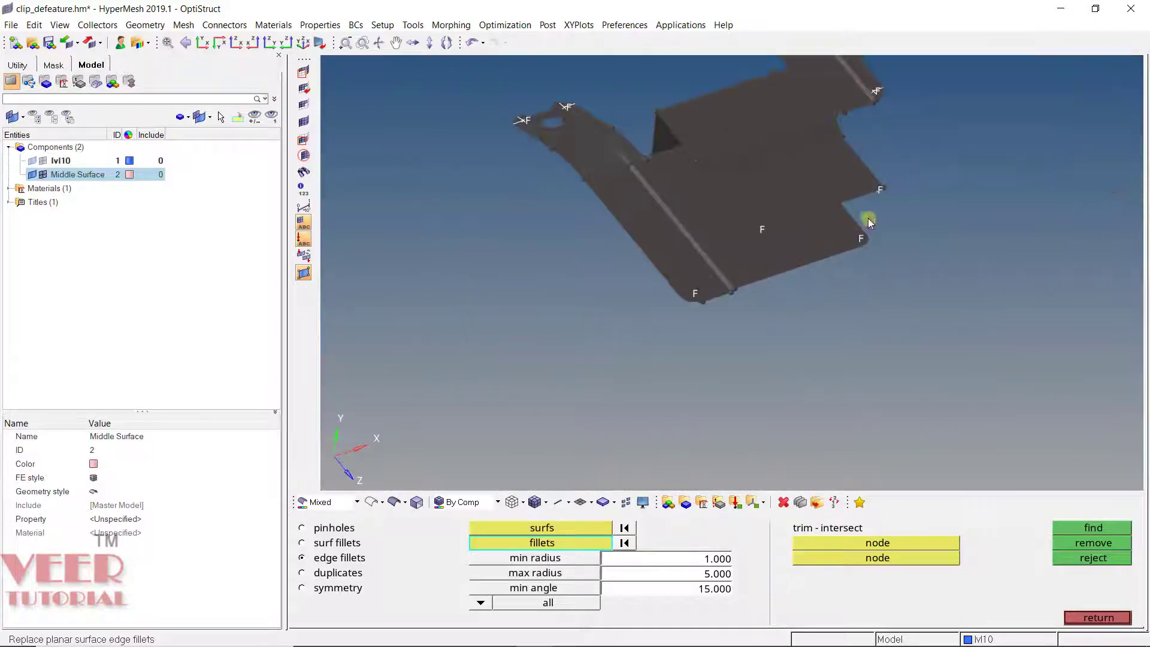
{"action": "scroll", "coordinate": [902, 276], "scroll_direction": "up", "scroll_amount": 2}
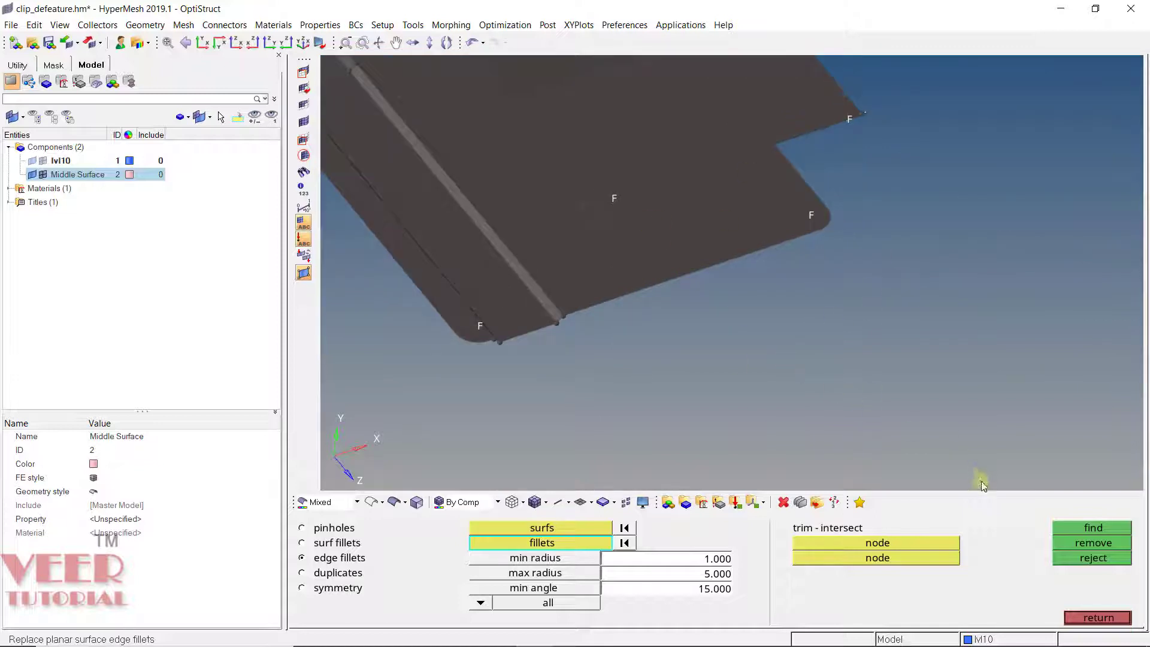
{"action": "left_click", "coordinate": [1093, 527]}
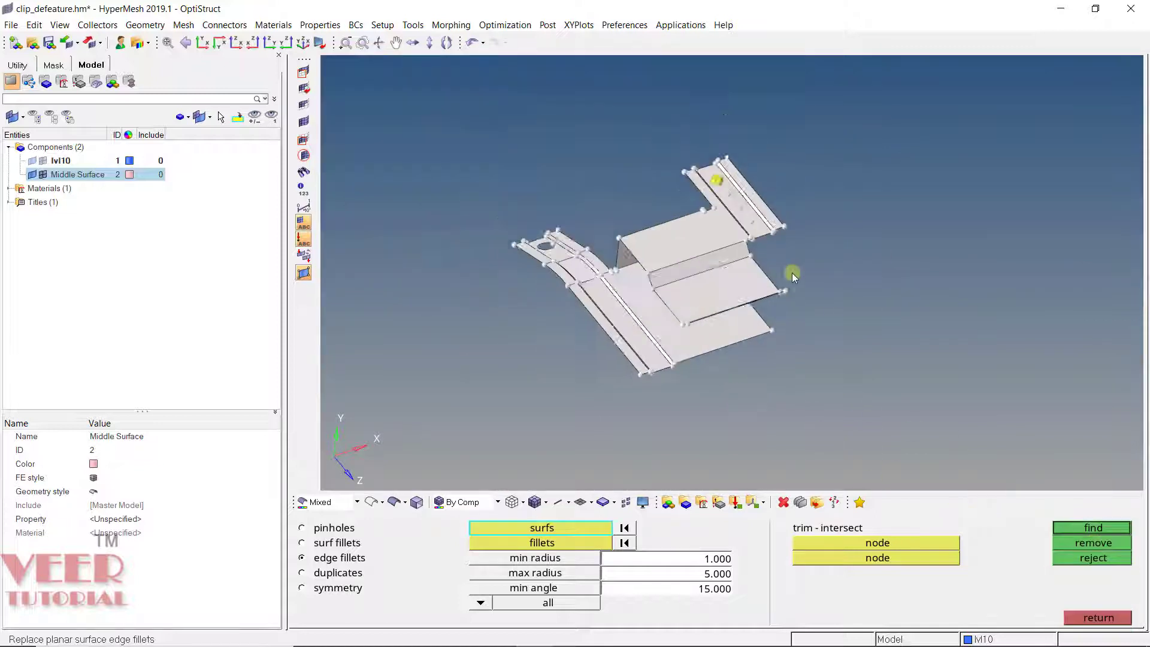
- Examine the flange corners and the whole part after the edge fillet removal, and close the defeature tool
{"action": "scroll", "coordinate": [792, 272], "scroll_direction": "up", "scroll_amount": 5}
{"action": "left_click_drag", "start_coordinate": [716, 318], "coordinate": [828, 328], "text": "ctrl"}
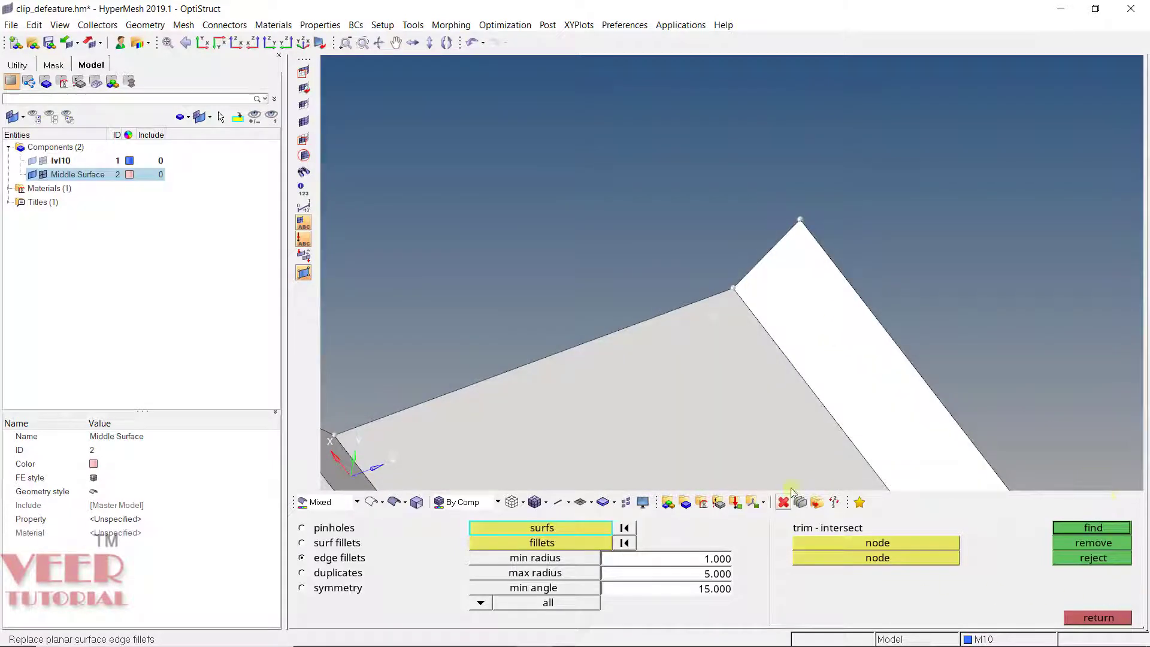
{"action": "left_click", "coordinate": [333, 575]}
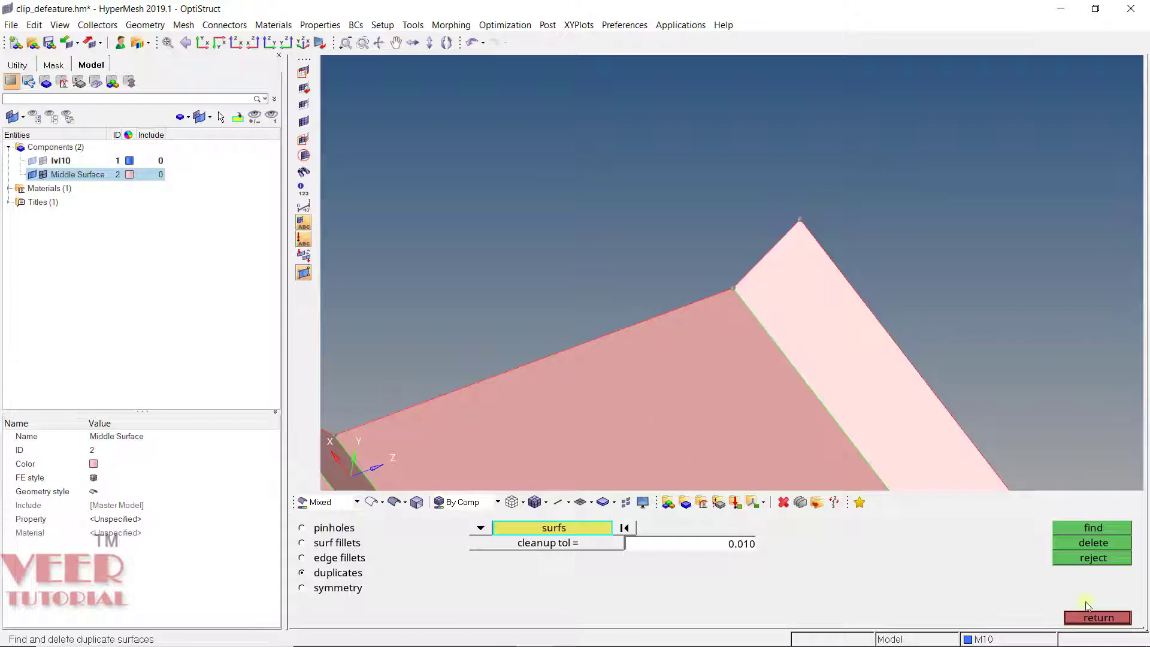
{"action": "left_click", "coordinate": [1097, 618]}
{"action": "scroll", "coordinate": [688, 275], "scroll_direction": "down", "scroll_amount": 5}
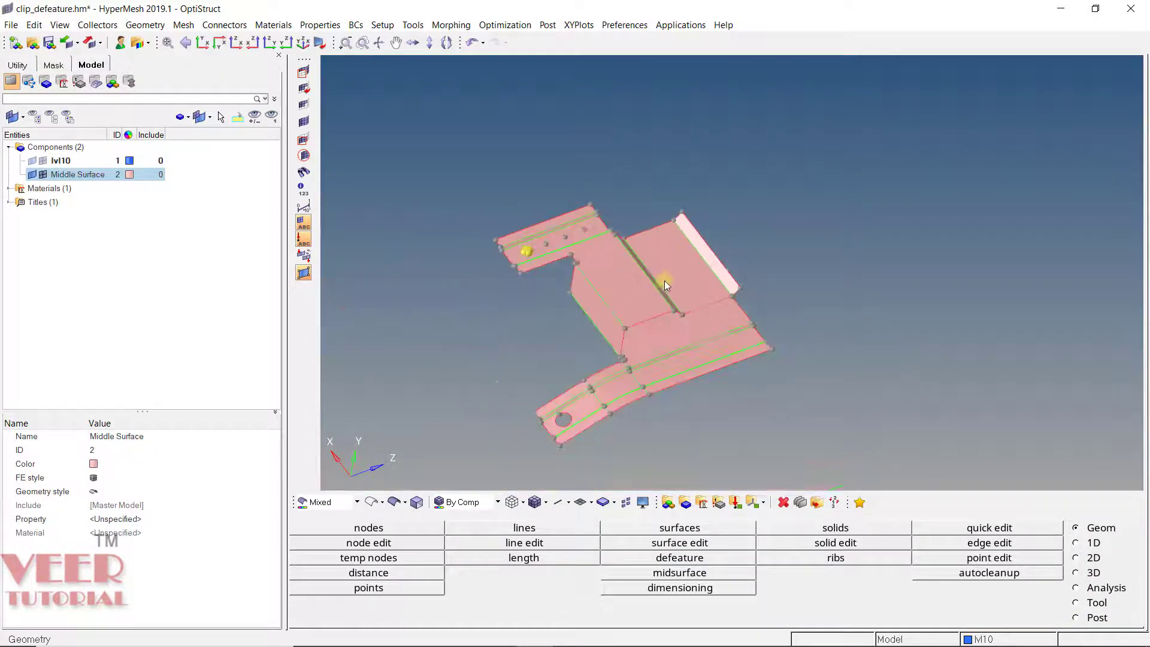
{"action": "left_click_drag", "start_coordinate": [663, 281], "coordinate": [666, 360], "text": "ctrl"}
{"action": "scroll", "coordinate": [658, 362], "scroll_direction": "up", "scroll_amount": 4}
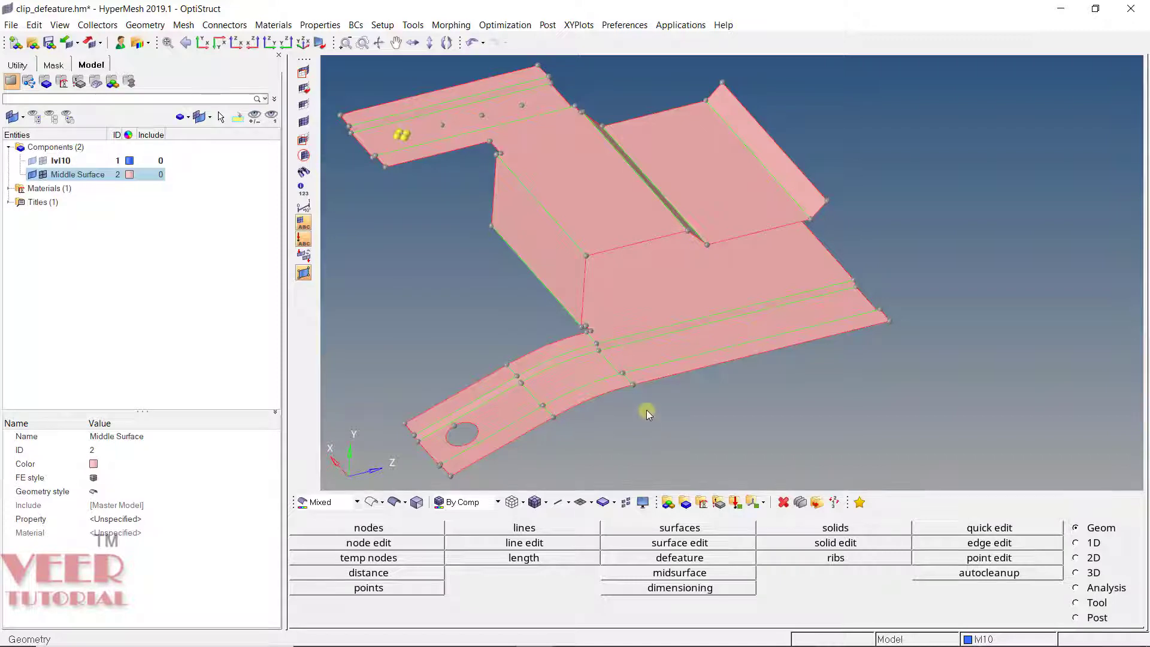
- Save the defeatured model as a separate file named clip_defeature_1 in the Defeature folder
{"action": "left_click", "coordinate": [11, 25]}
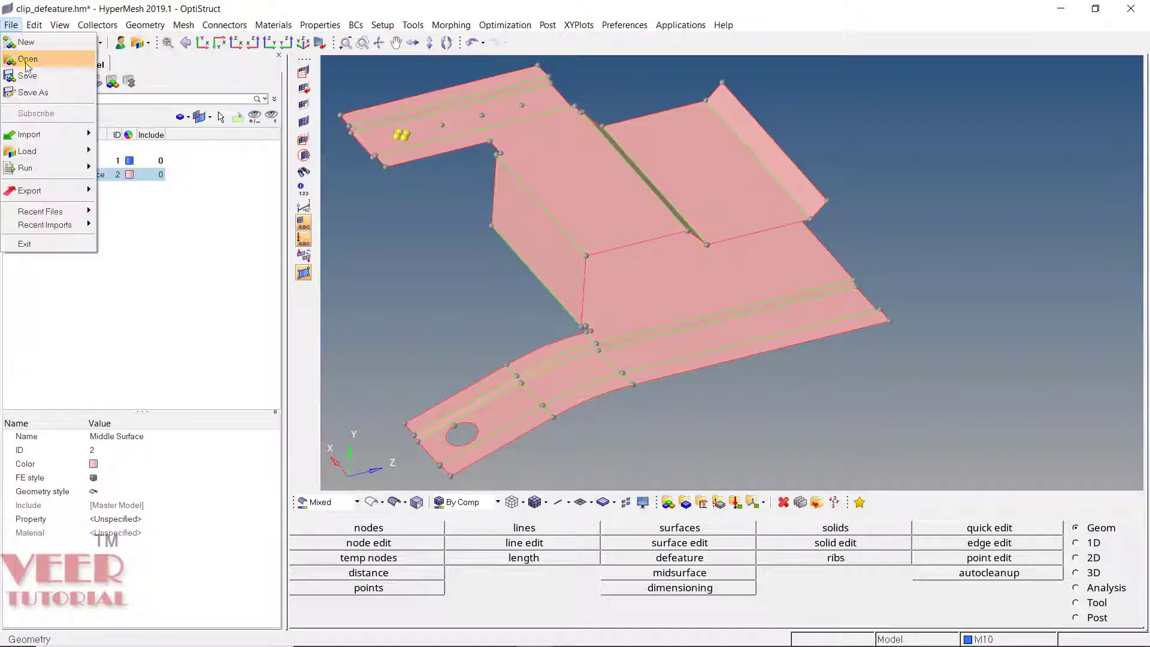
{"action": "left_click", "coordinate": [36, 91]}
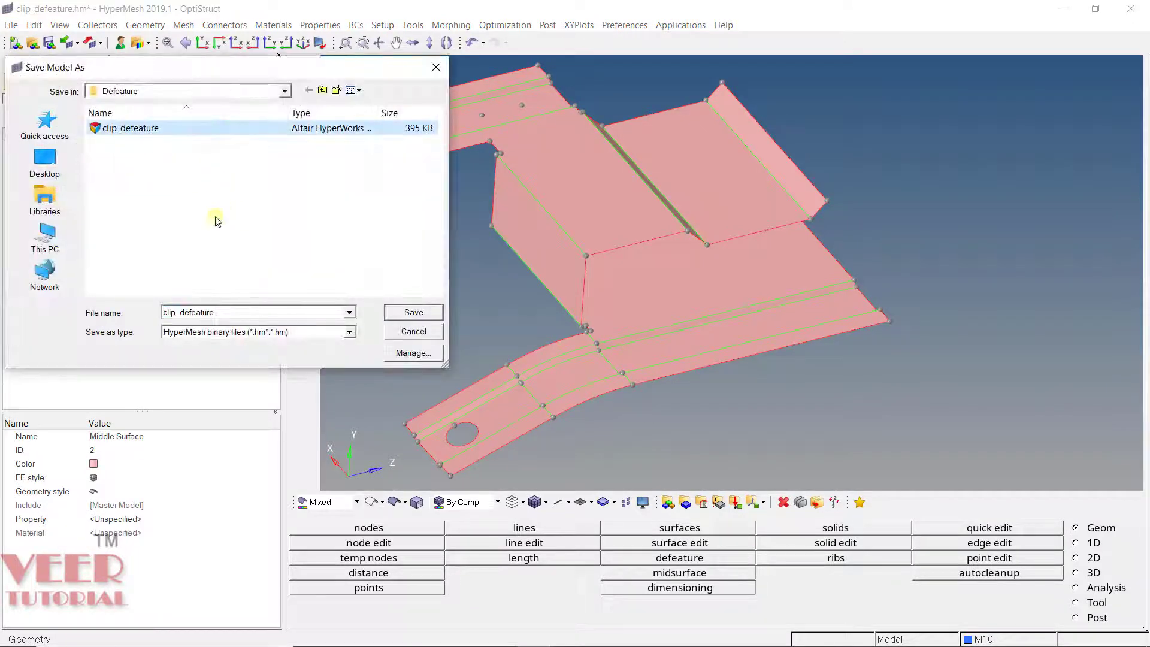
{"action": "left_click", "coordinate": [228, 313]}
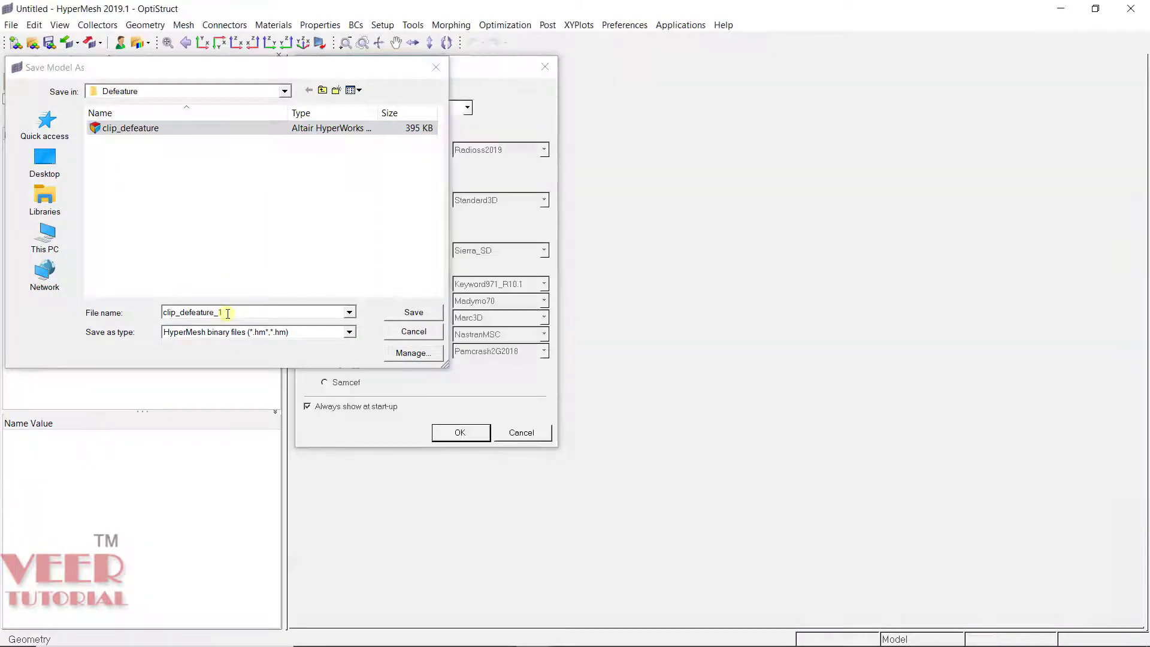
{"action": "left_click", "coordinate": [413, 312]}
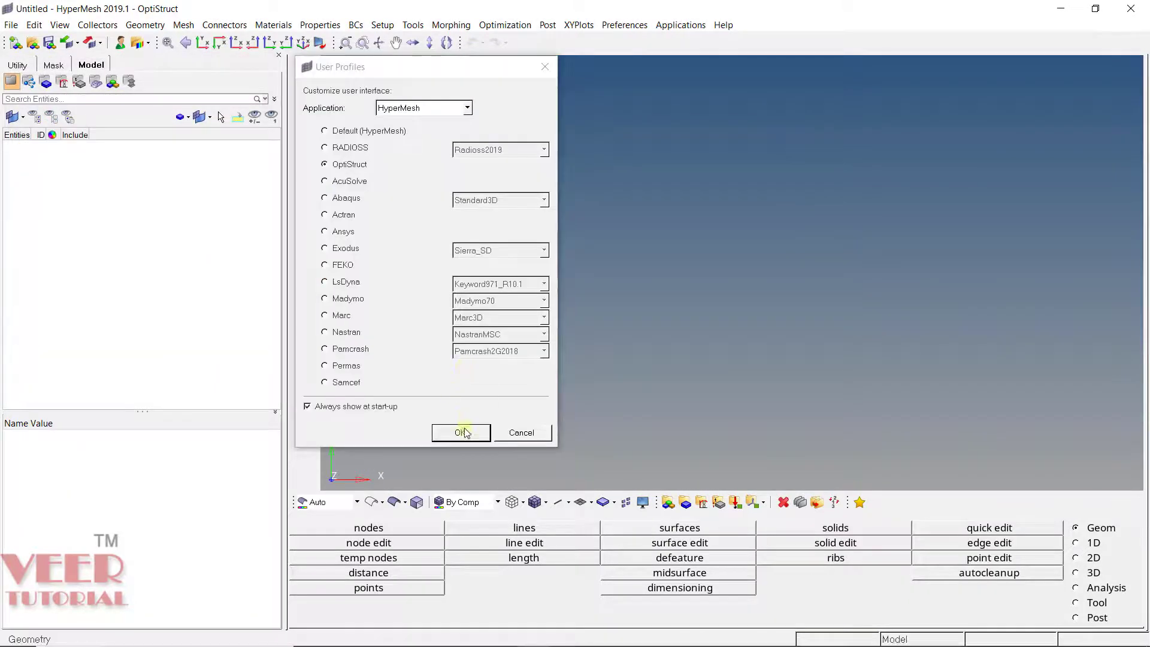
- Accept the user profile for the empty session and open the original clip_defeature model
{"action": "left_click", "coordinate": [461, 432]}
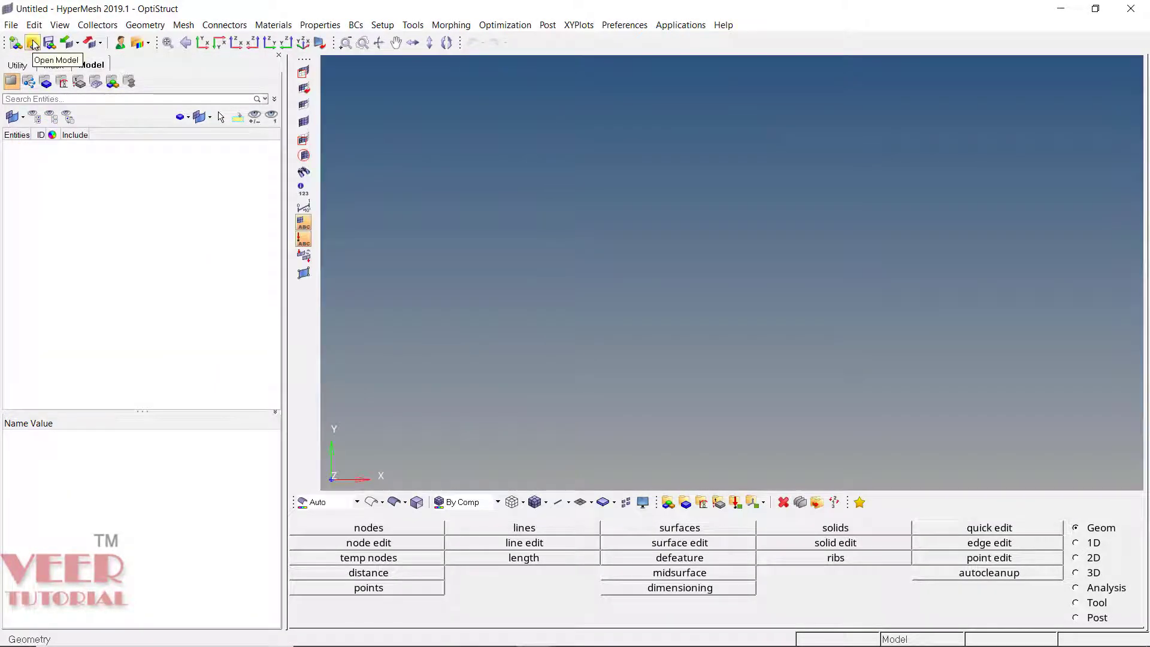
{"action": "left_click", "coordinate": [32, 42]}
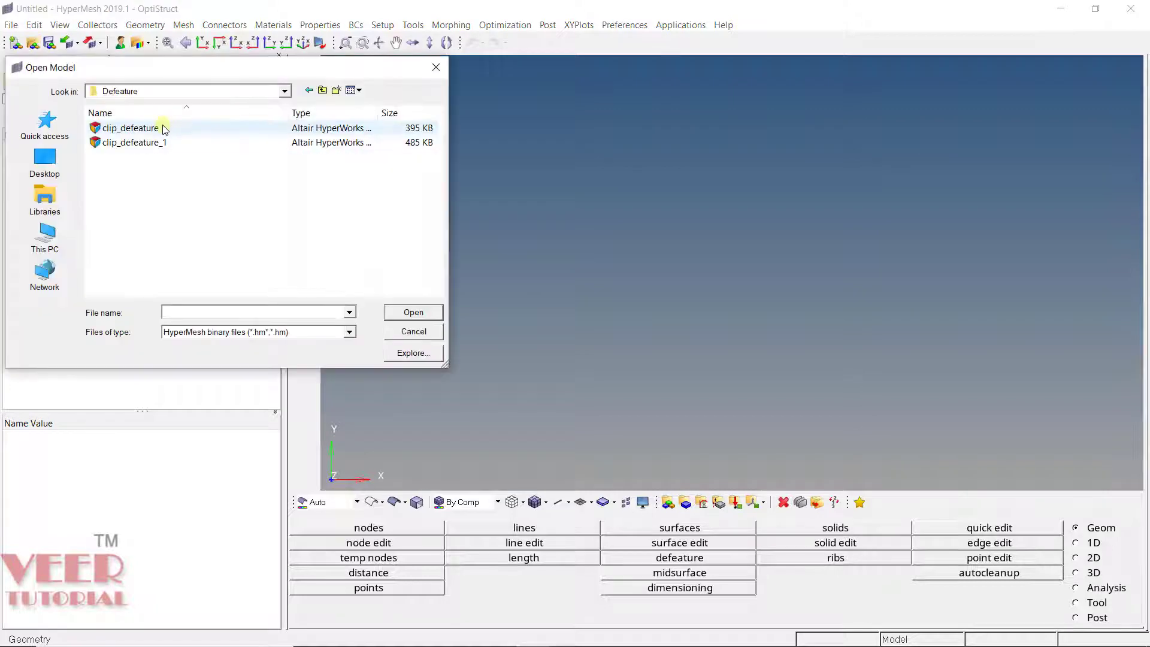
{"action": "left_click", "coordinate": [164, 129]}
{"action": "double_click", "coordinate": [164, 129]}
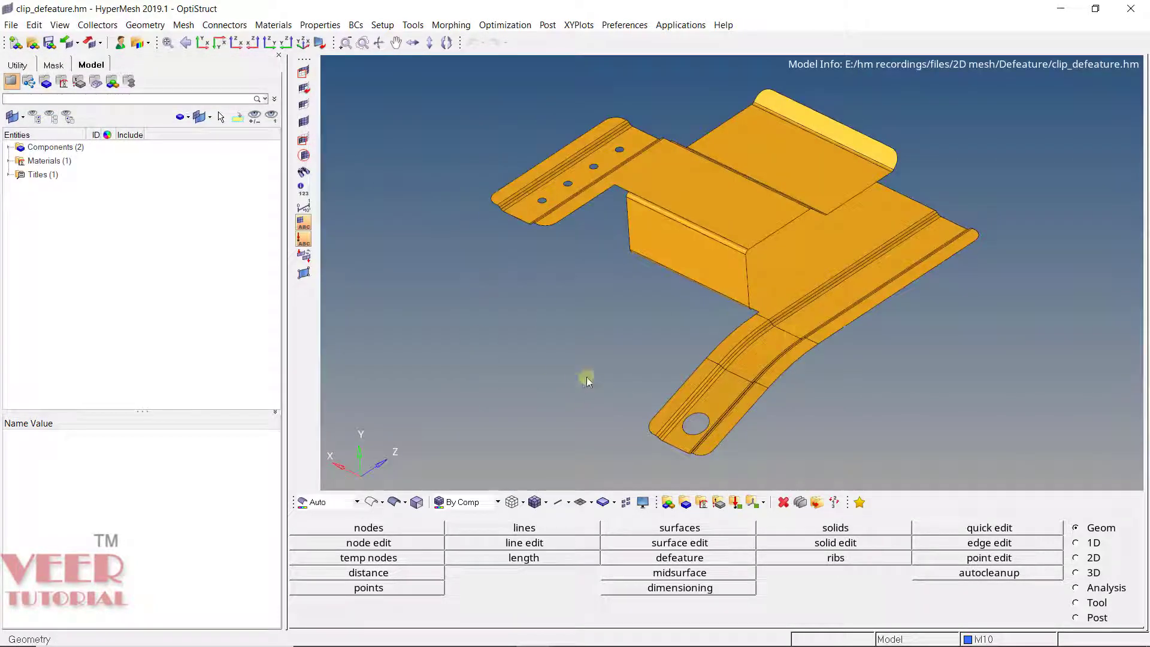
- Expand the component list and isolate only the Middle Surface component
{"action": "left_click", "coordinate": [50, 146]}
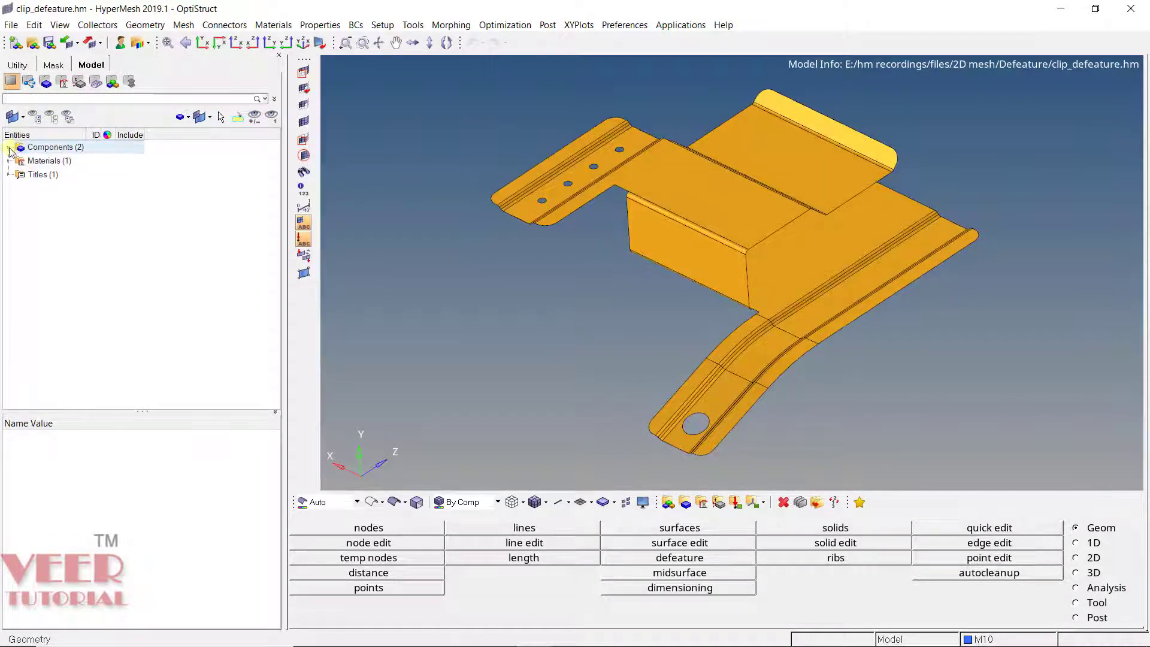
{"action": "left_click", "coordinate": [8, 147]}
{"action": "left_click", "coordinate": [78, 174]}
{"action": "right_click", "coordinate": [57, 174]}
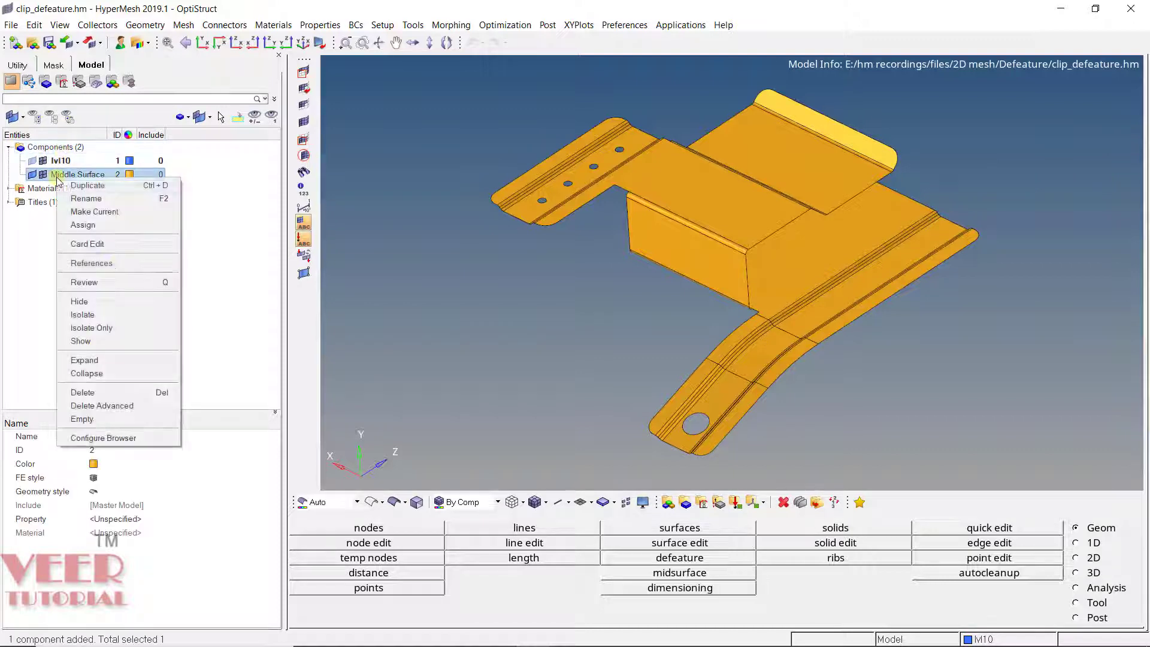
{"action": "left_click", "coordinate": [93, 328]}
{"action": "left_click_drag", "start_coordinate": [868, 274], "coordinate": [722, 359], "text": "ctrl"}
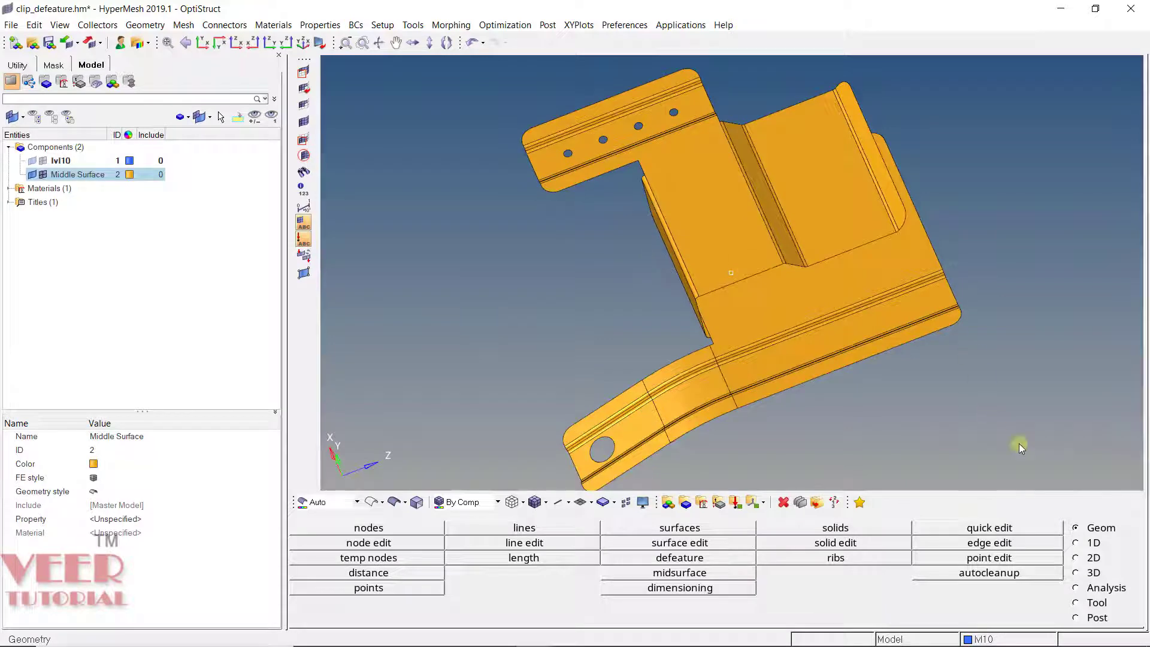
- Automesh all displayed surfaces interactively with element size 1 and the mixed mesh type
{"action": "left_click", "coordinate": [1093, 565]}
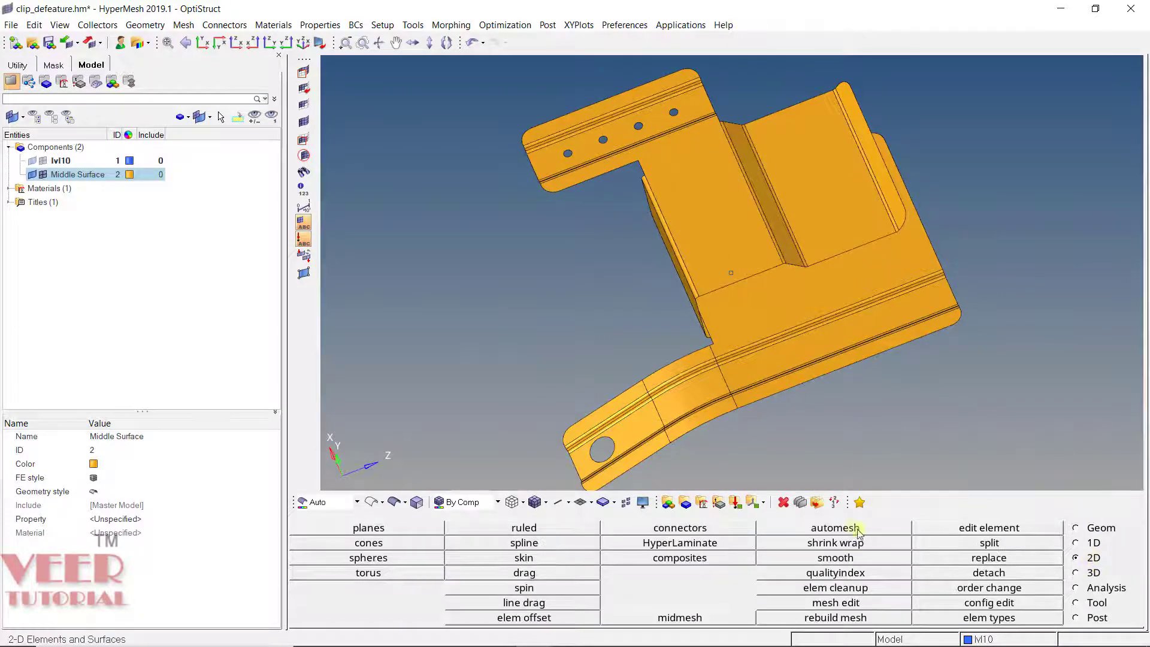
{"action": "left_click", "coordinate": [858, 528]}
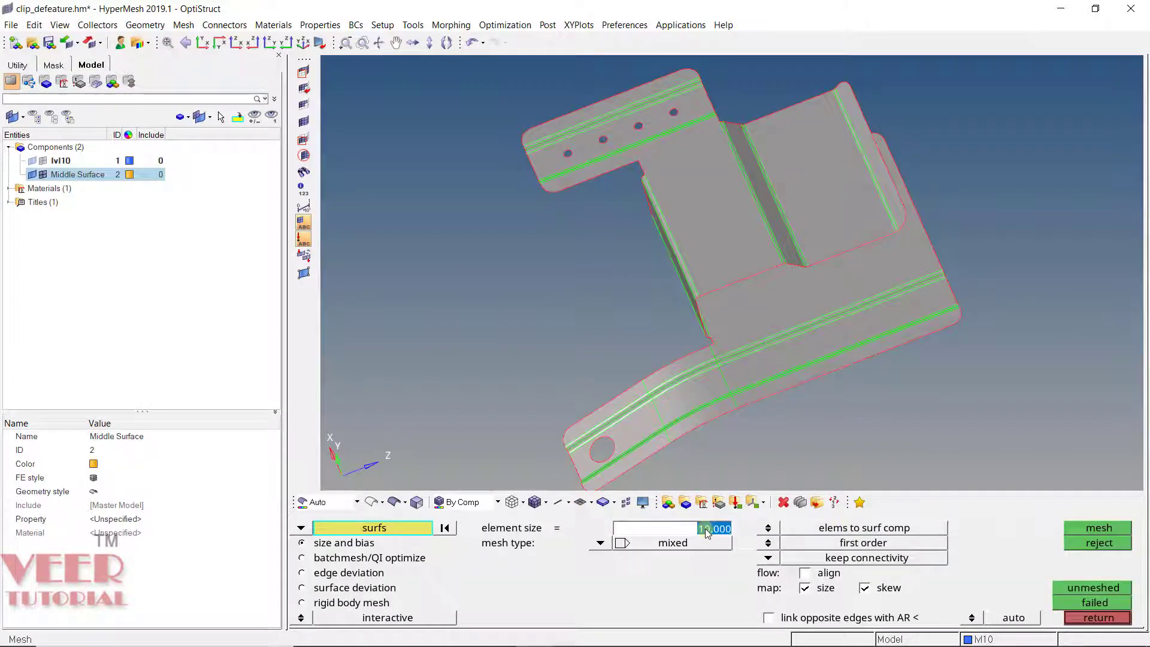
{"action": "type", "text": "1"}
{"action": "left_click", "coordinate": [398, 534]}
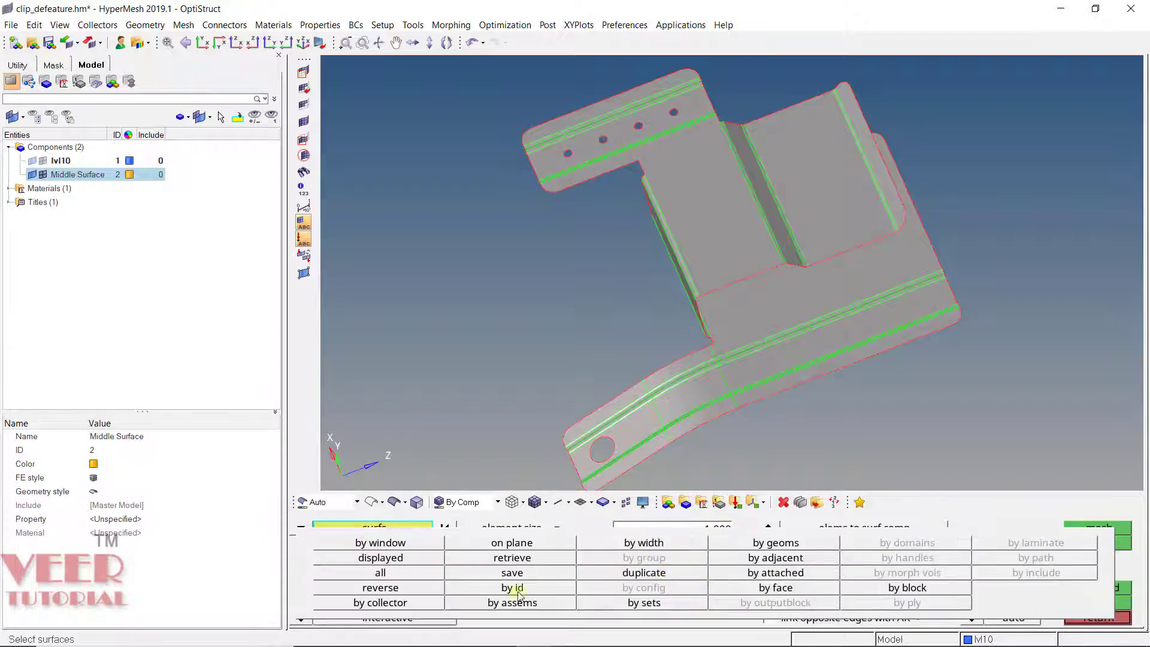
{"action": "left_click", "coordinate": [414, 558]}
{"action": "left_click", "coordinate": [1098, 527]}
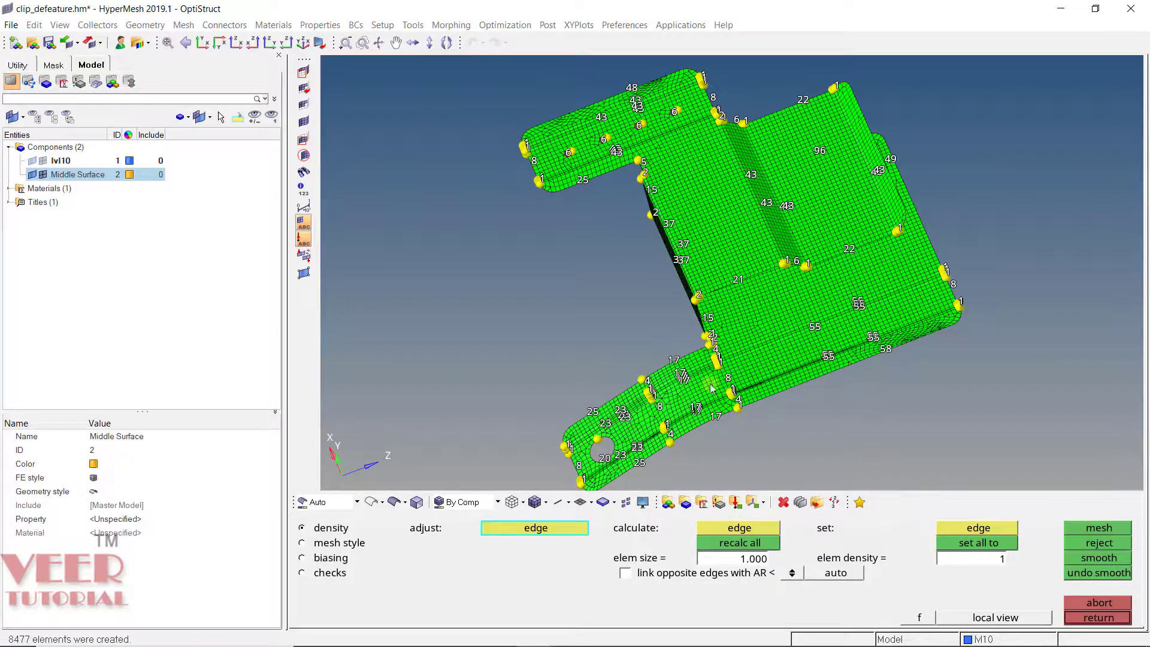
- Examine the mesh around the large hole, the narrow rib and the rounded corner at the arm's end
{"action": "scroll", "coordinate": [641, 407], "scroll_direction": "up", "scroll_amount": 4}
{"action": "scroll", "coordinate": [649, 398], "scroll_direction": "up", "scroll_amount": 3}
{"action": "left_click_drag", "start_coordinate": [617, 312], "coordinate": [749, 289], "text": "ctrl"}
{"action": "scroll", "coordinate": [796, 302], "scroll_direction": "down", "scroll_amount": 4, "text": "ctrl"}
{"action": "scroll", "coordinate": [538, 330], "scroll_direction": "up", "scroll_amount": 8}
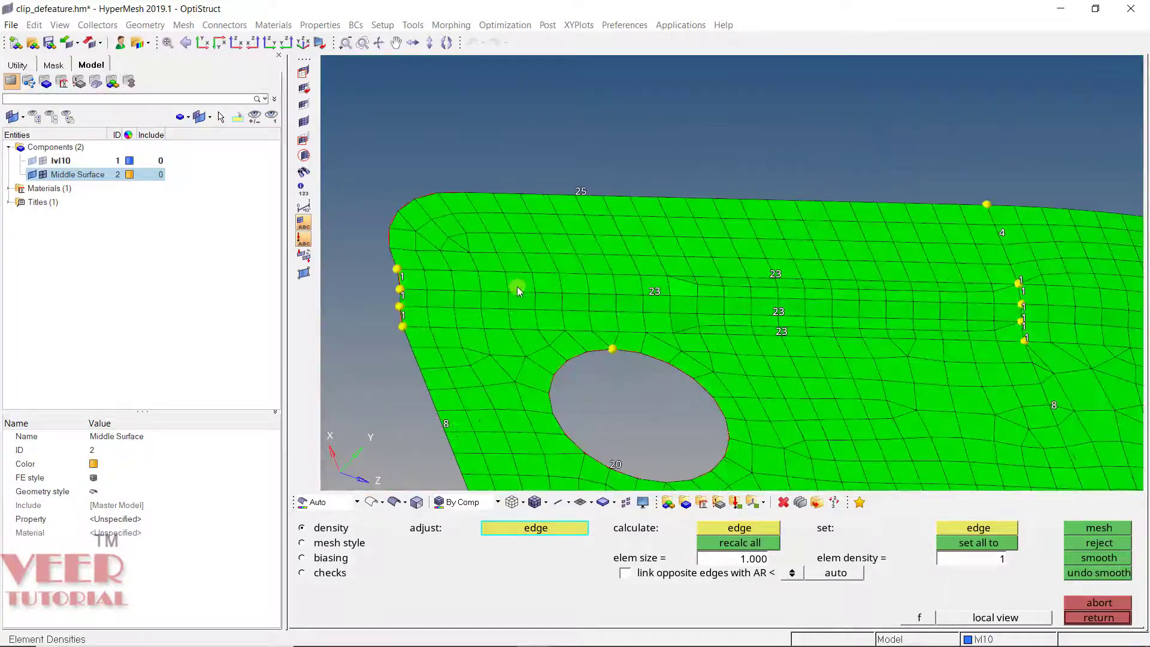
{"action": "scroll", "coordinate": [511, 296], "scroll_direction": "down", "scroll_amount": 6}
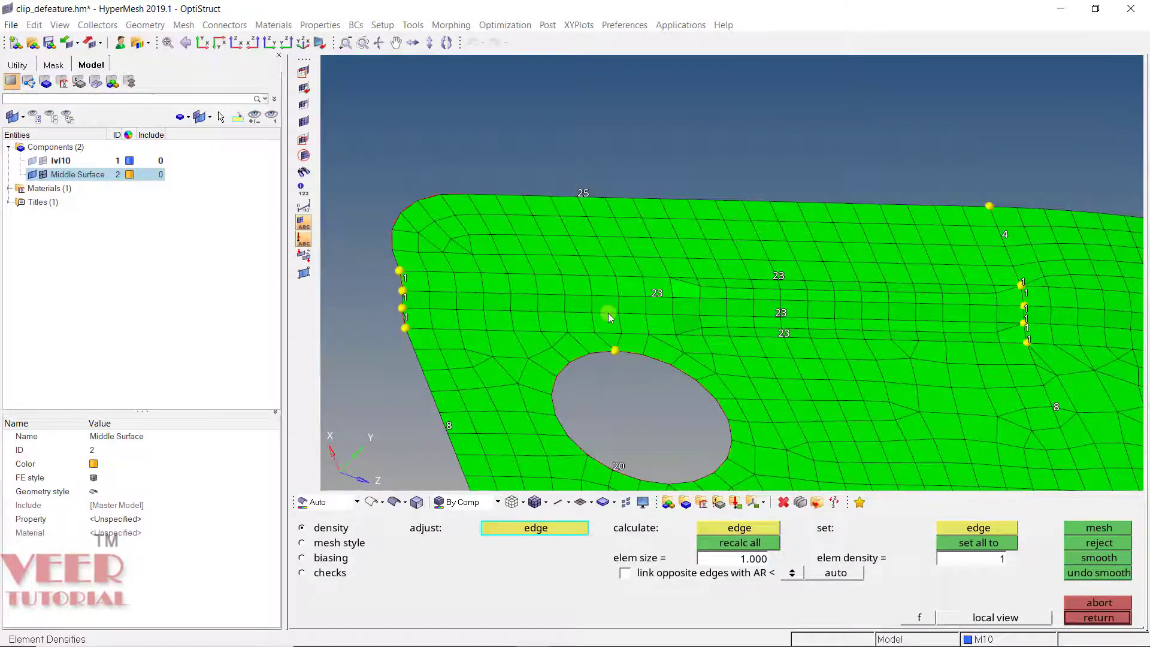
{"action": "left_click_drag", "start_coordinate": [624, 289], "coordinate": [644, 304], "text": "ctrl"}
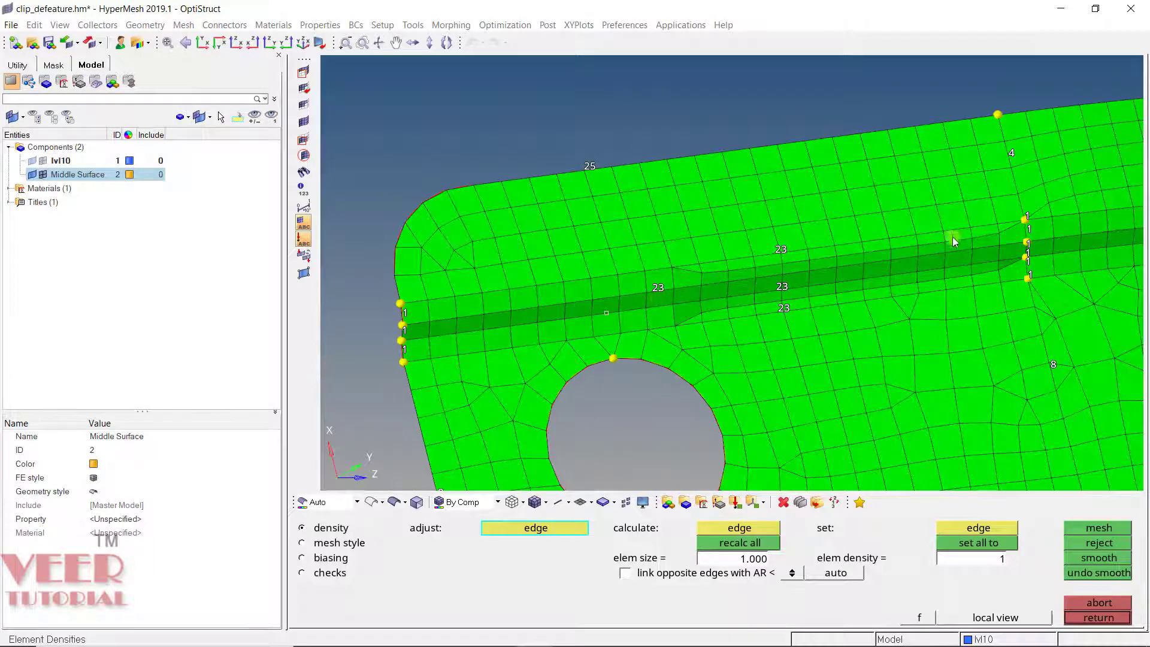
{"action": "scroll", "coordinate": [504, 189], "scroll_direction": "up", "scroll_amount": 3}
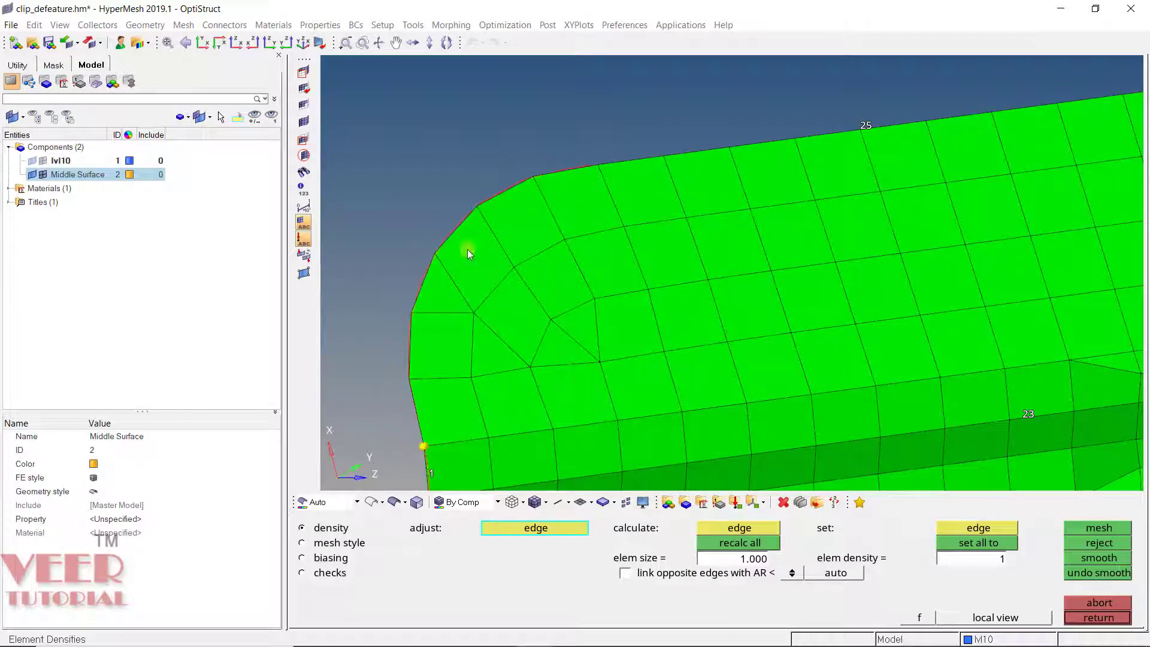
{"action": "scroll", "coordinate": [508, 172], "scroll_direction": "down", "scroll_amount": 9}
{"action": "scroll", "coordinate": [534, 213], "scroll_direction": "up", "scroll_amount": 6}
{"action": "left_click_drag", "start_coordinate": [534, 213], "coordinate": [529, 278], "text": "ctrl"}
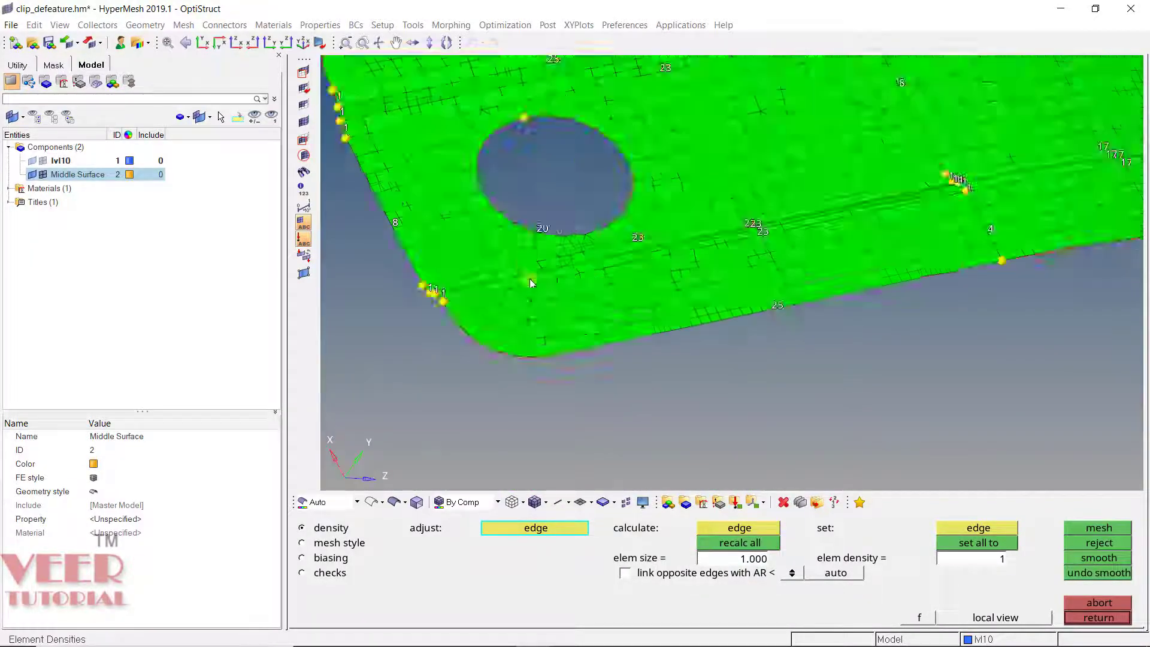
- Examine the mesh along the step's bend fillets, the rounded flange and the part's outer rounded corner
{"action": "scroll", "coordinate": [530, 279], "scroll_direction": "down", "scroll_amount": 3}
{"action": "left_click_drag", "start_coordinate": [548, 339], "coordinate": [699, 225], "text": "ctrl"}
{"action": "scroll", "coordinate": [780, 207], "scroll_direction": "up", "scroll_amount": 5}
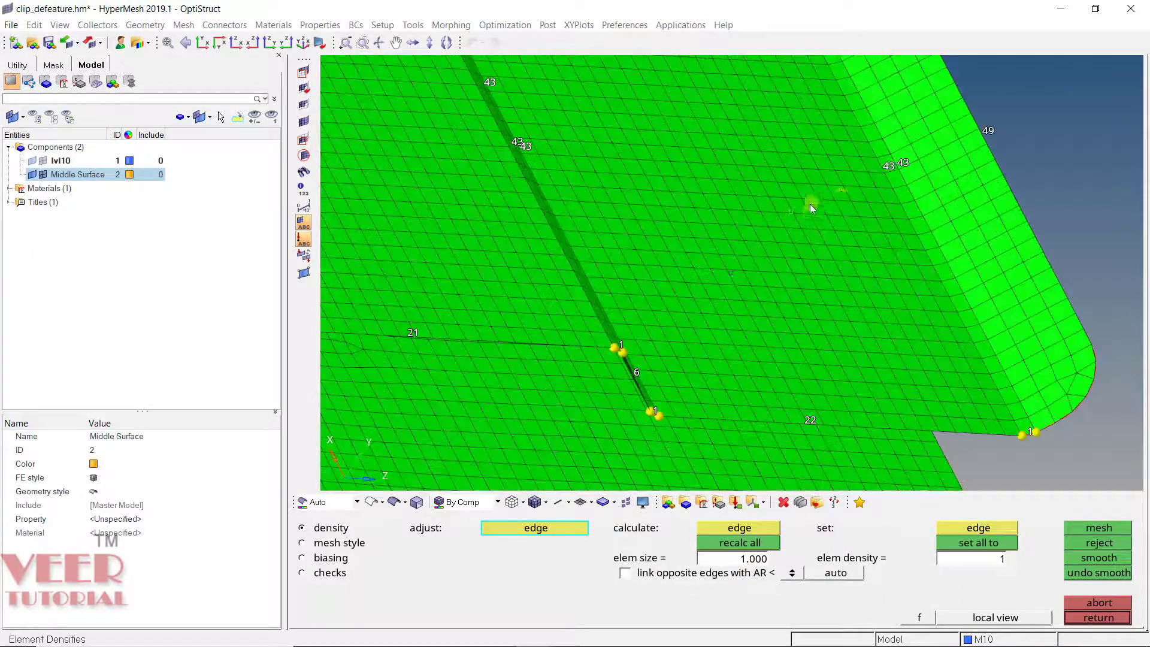
{"action": "left_click_drag", "start_coordinate": [902, 254], "coordinate": [724, 201], "text": "ctrl"}
{"action": "scroll", "coordinate": [891, 222], "scroll_direction": "down", "scroll_amount": 5, "text": "ctrl"}
{"action": "scroll", "coordinate": [529, 239], "scroll_direction": "up", "scroll_amount": 5, "text": "ctrl"}
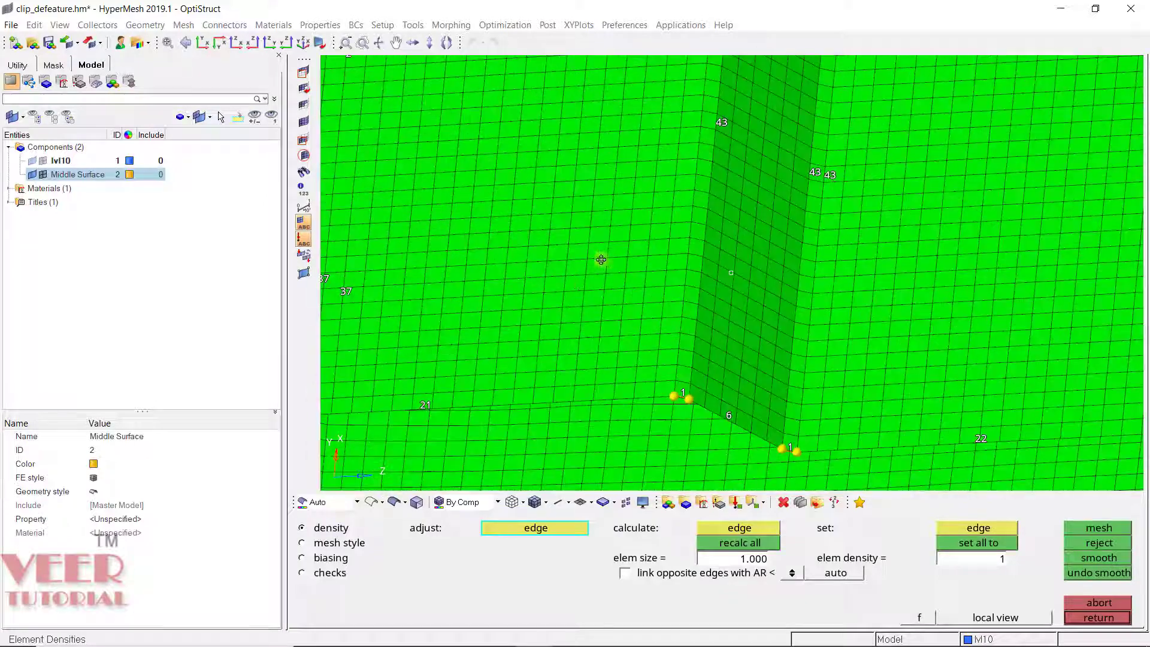
{"action": "left_click_drag", "start_coordinate": [615, 290], "coordinate": [712, 246], "text": "ctrl"}
{"action": "scroll", "coordinate": [580, 227], "scroll_direction": "down", "scroll_amount": 4, "text": "ctrl"}
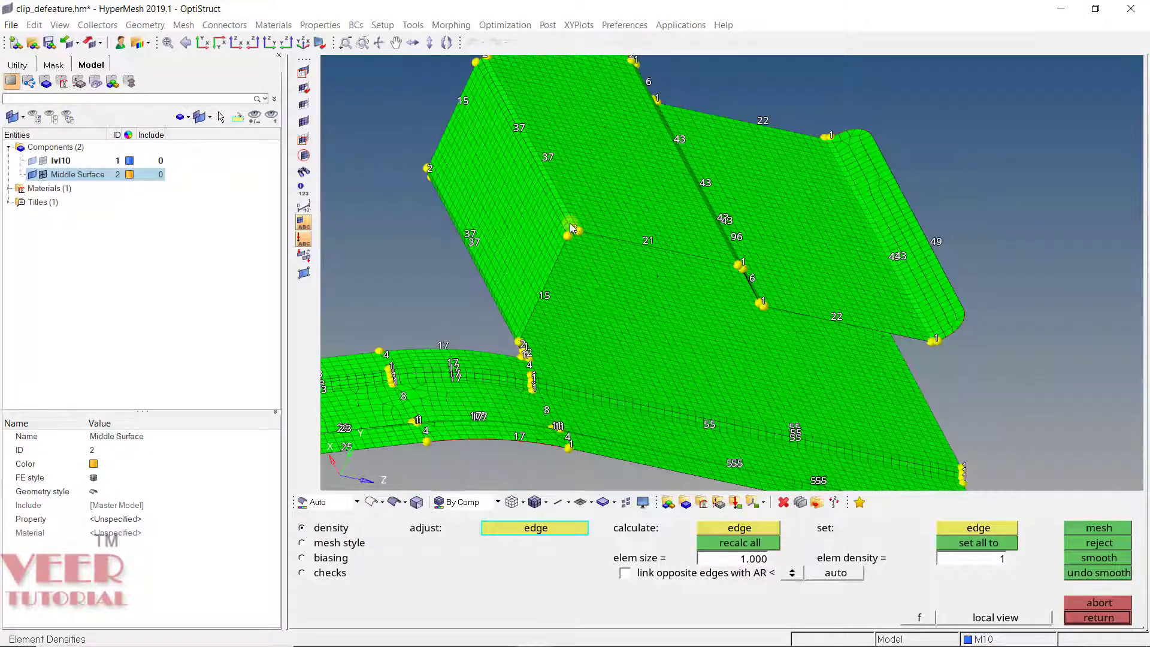
{"action": "scroll", "coordinate": [569, 227], "scroll_direction": "down", "scroll_amount": 3, "text": "ctrl"}
{"action": "scroll", "coordinate": [786, 364], "scroll_direction": "up", "scroll_amount": 7, "text": "ctrl"}
{"action": "mouse_move", "coordinate": [644, 303]}
{"action": "left_mouse_down", "text": "ctrl"}
{"action": "mouse_move", "coordinate": [601, 375]}
{"action": "mouse_move", "coordinate": [656, 293]}
{"action": "left_mouse_up", "text": "ctrl"}
{"action": "scroll", "coordinate": [578, 318], "scroll_direction": "down", "scroll_amount": 3, "text": "ctrl"}
{"action": "scroll", "coordinate": [577, 318], "scroll_direction": "up", "scroll_amount": 3, "text": "ctrl"}
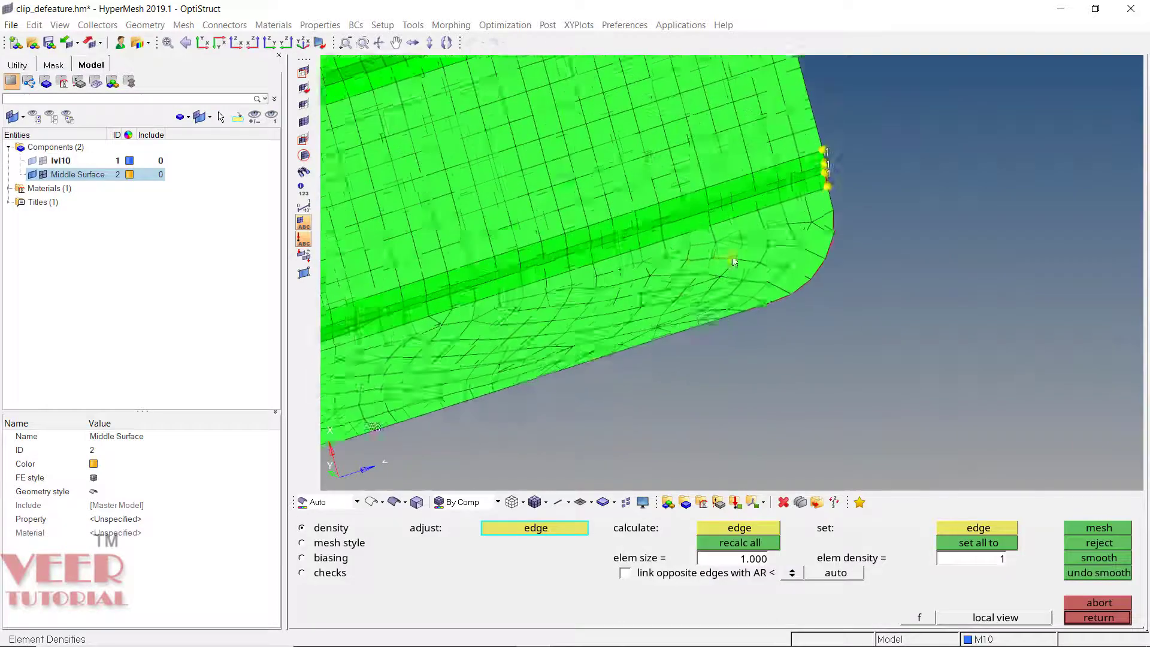
- Examine the distorted mesh between the lower bend and the rounded flange edge, and leave the interactive meshing
{"action": "scroll", "coordinate": [731, 258], "scroll_direction": "up", "scroll_amount": 3, "text": "ctrl"}
{"action": "scroll", "coordinate": [907, 209], "scroll_direction": "down", "scroll_amount": 4, "text": "ctrl"}
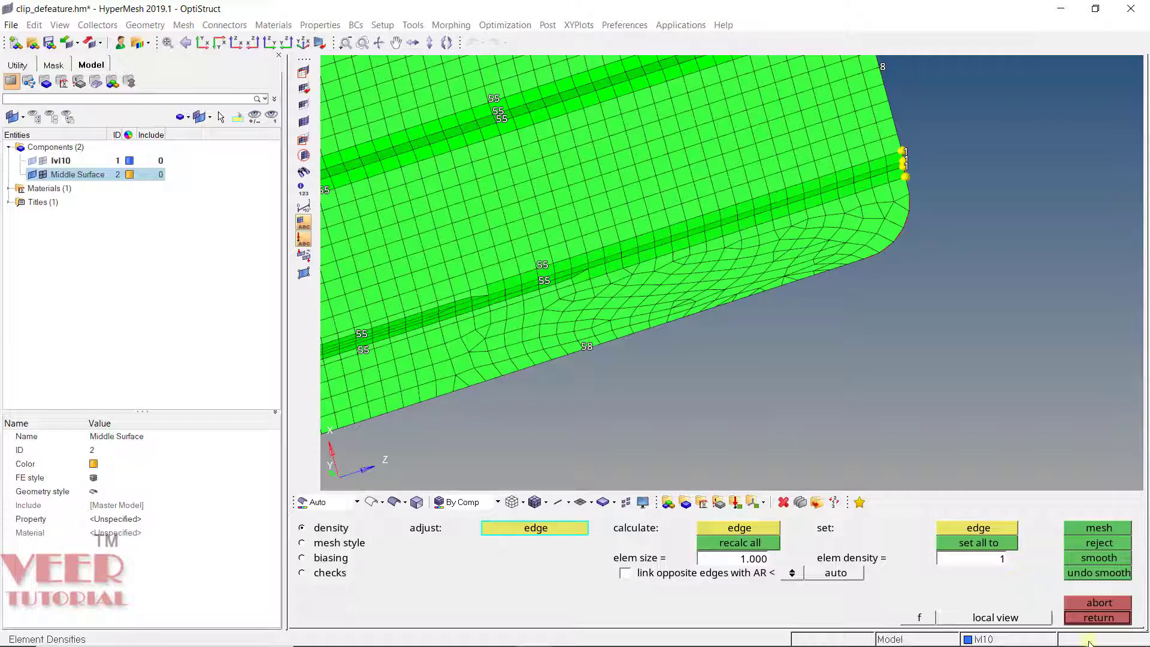
{"action": "left_click", "coordinate": [1091, 618]}
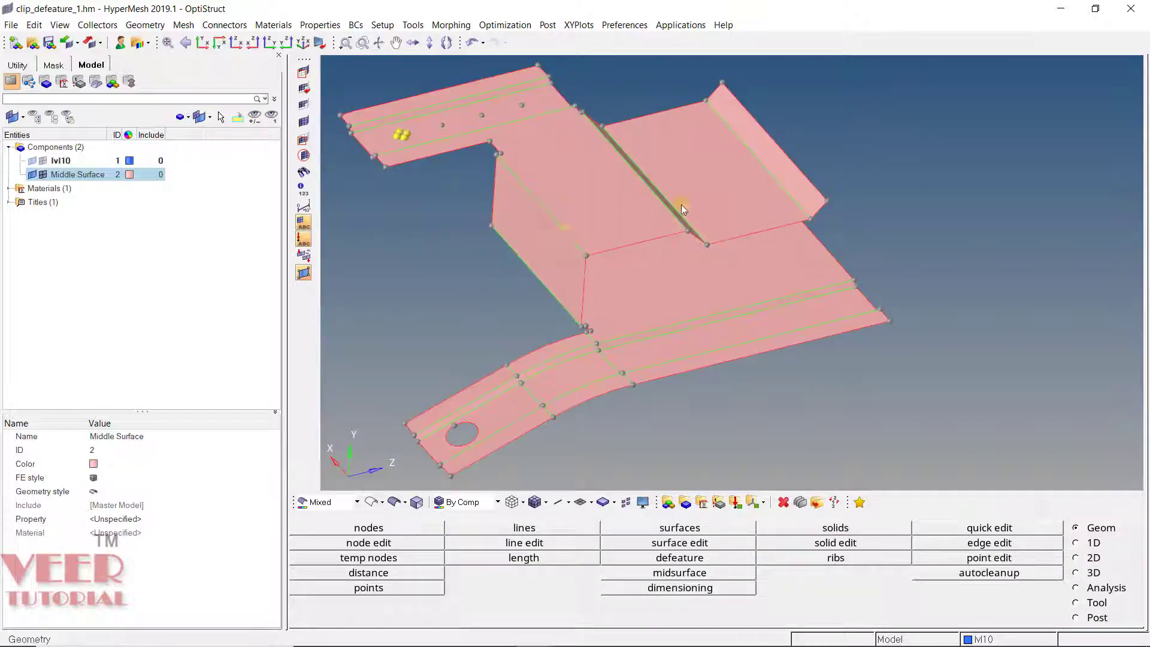
- Automesh all displayed surfaces of the defeatured clip_defeature_1 model with element size 1 and the mixed mesh type
{"action": "left_click_drag", "start_coordinate": [681, 208], "coordinate": [1025, 514], "text": "ctrl"}
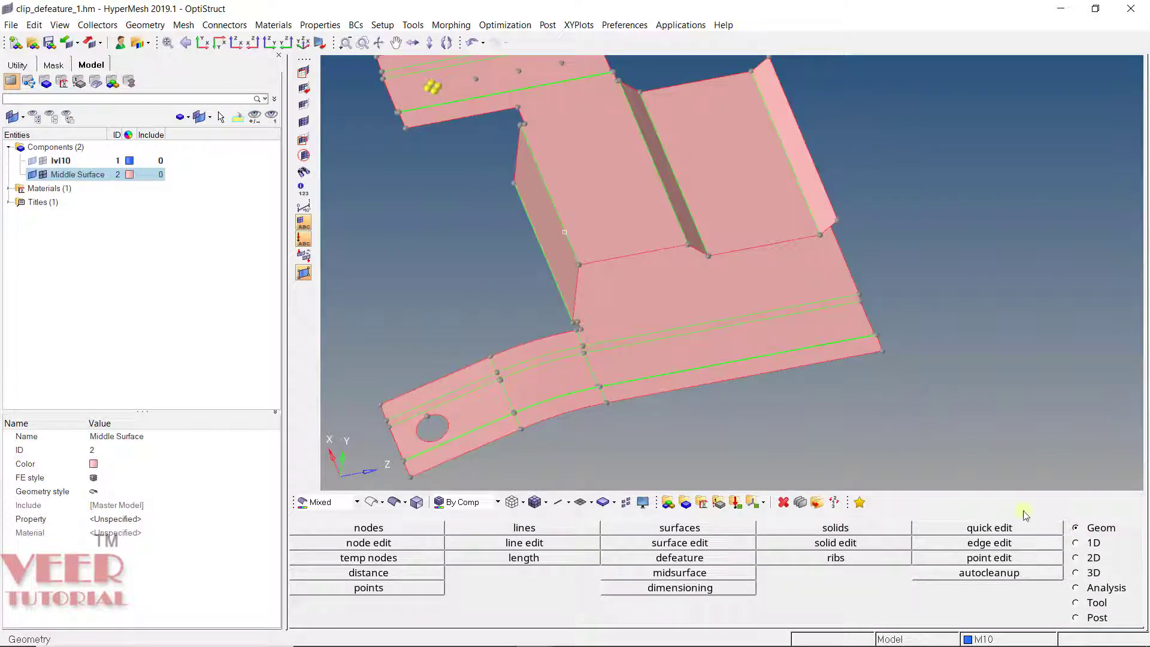
{"action": "left_click", "coordinate": [1078, 558]}
{"action": "left_click", "coordinate": [901, 530]}
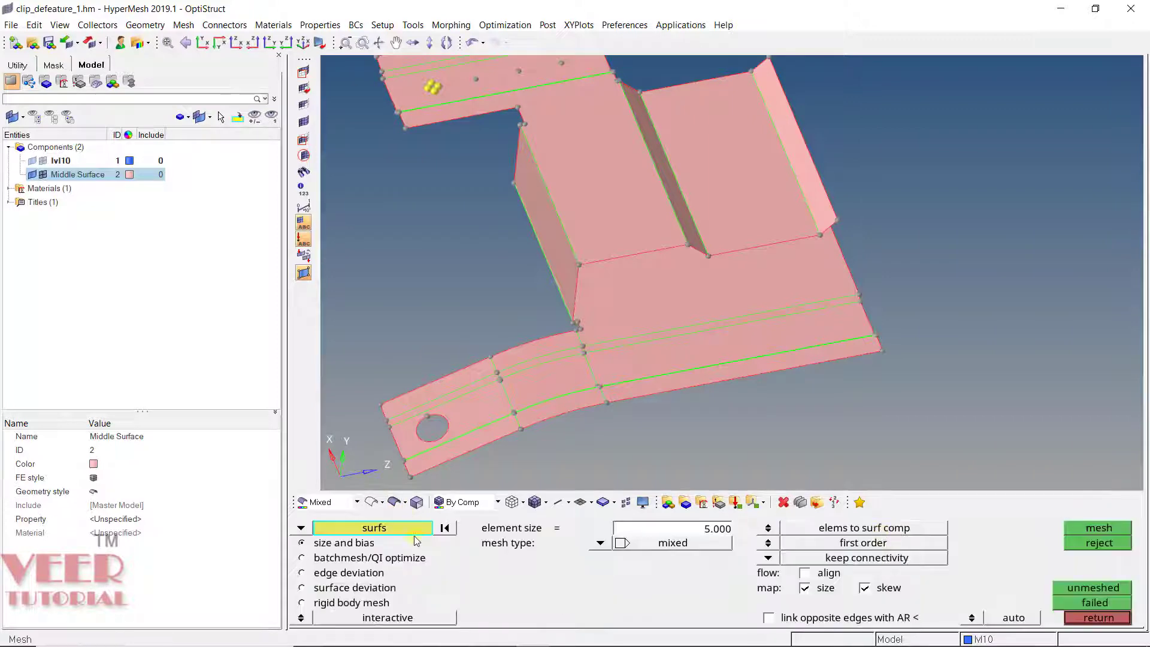
{"action": "left_click", "coordinate": [668, 530]}
{"action": "type", "text": "1"}
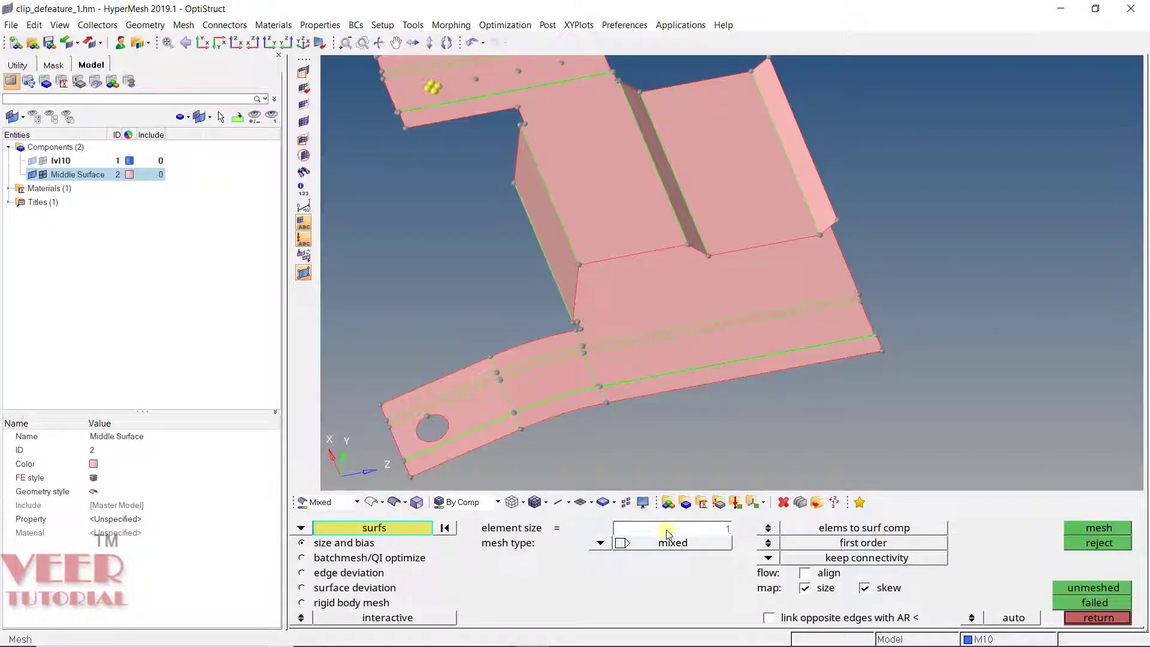
{"action": "left_click", "coordinate": [384, 528]}
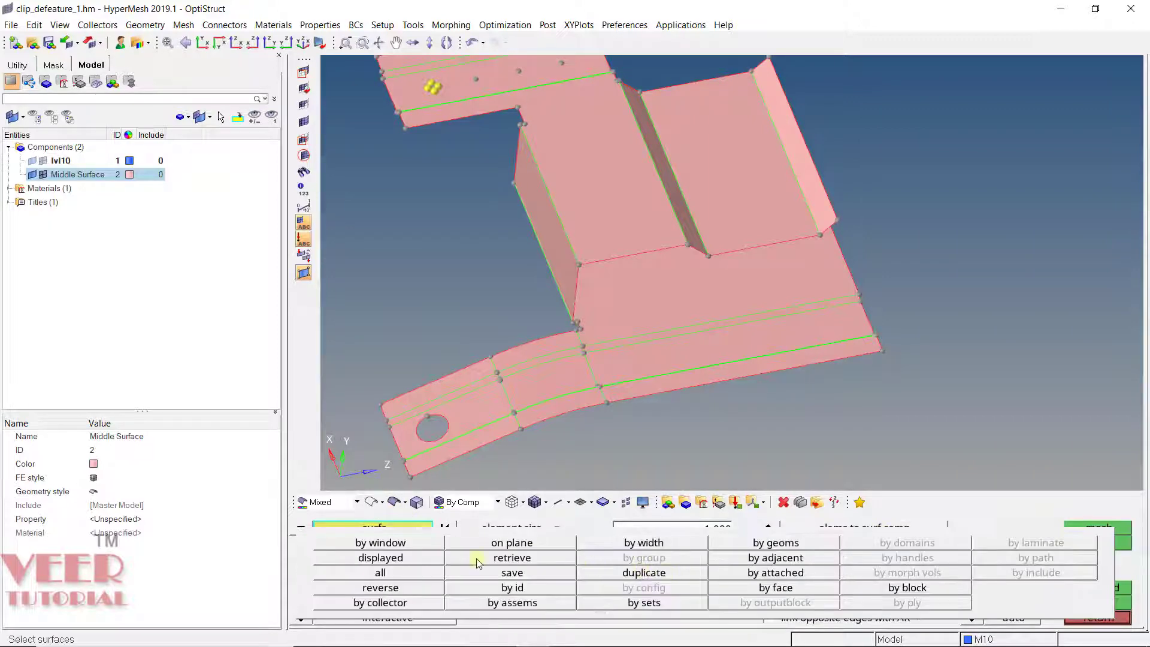
{"action": "left_click", "coordinate": [383, 558]}
{"action": "left_click", "coordinate": [1096, 527]}
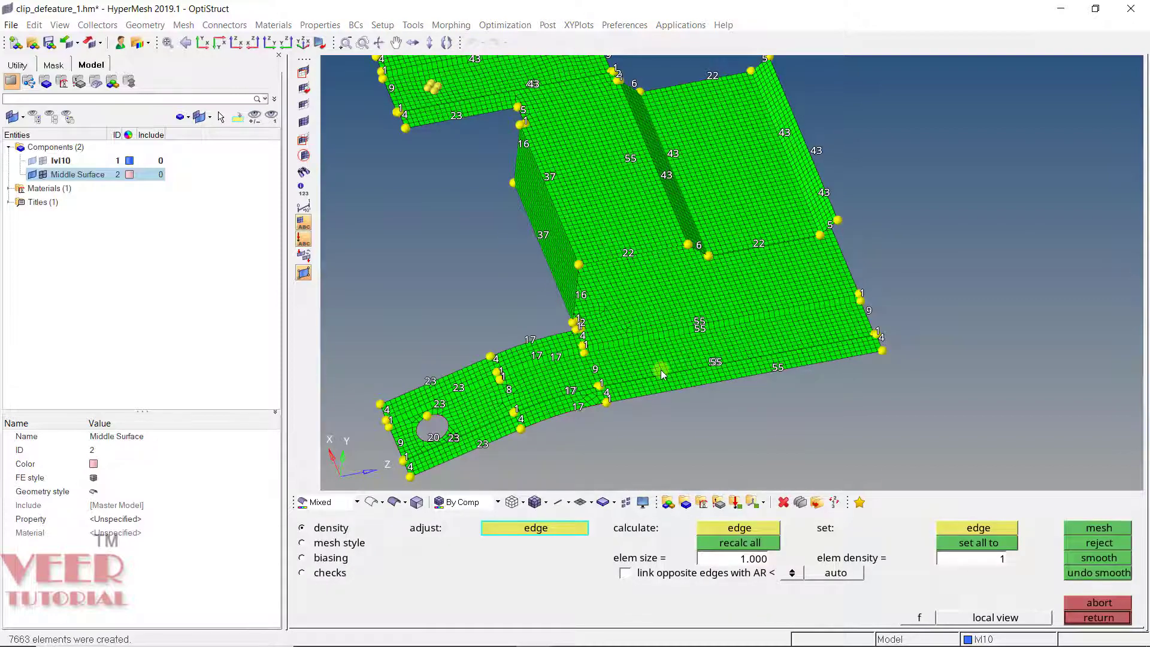
- Examine the defeatured part's mesh along the straight flange, near the small notch and on the upper arm, and leave the interactive meshing
{"action": "scroll", "coordinate": [666, 367], "scroll_direction": "down", "scroll_amount": 3}
{"action": "scroll", "coordinate": [666, 347], "scroll_direction": "up", "scroll_amount": 8}
{"action": "mouse_move", "coordinate": [666, 332]}
{"action": "left_mouse_down", "text": "ctrl"}
{"action": "mouse_move", "coordinate": [759, 337]}
{"action": "mouse_move", "coordinate": [752, 362]}
{"action": "mouse_move", "coordinate": [847, 343]}
{"action": "left_mouse_up", "text": "ctrl"}
{"action": "scroll", "coordinate": [958, 341], "scroll_direction": "down", "scroll_amount": 3, "text": "ctrl"}
{"action": "scroll", "coordinate": [645, 346], "scroll_direction": "down", "scroll_amount": 4}
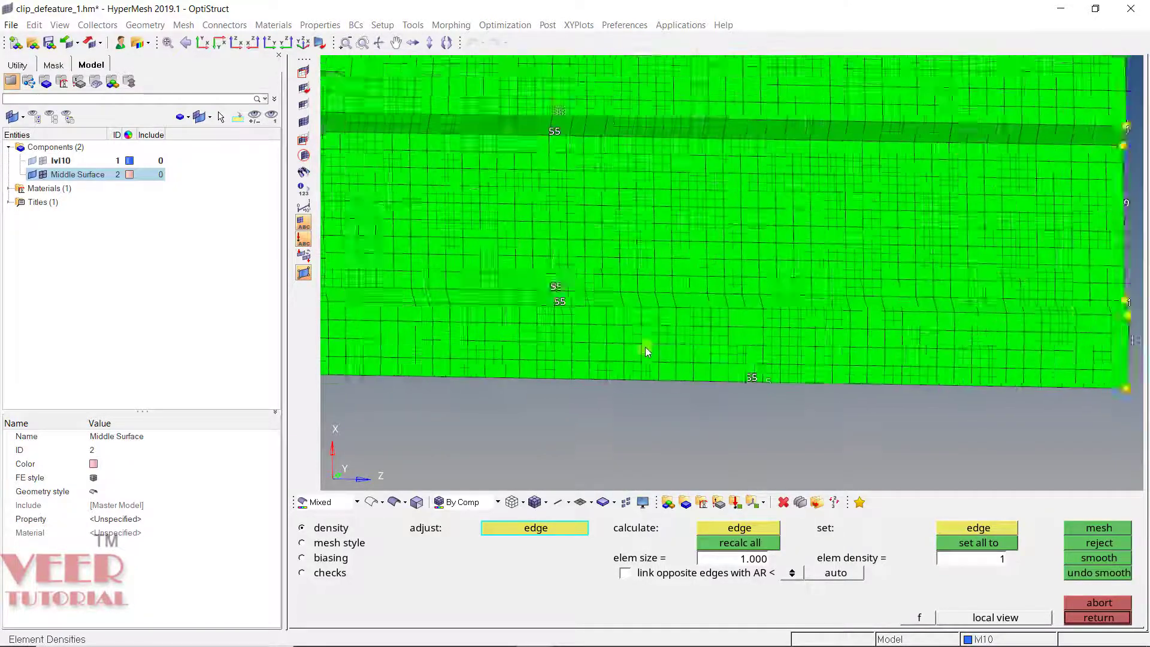
{"action": "scroll", "coordinate": [512, 232], "scroll_direction": "up", "scroll_amount": 6, "text": "ctrl"}
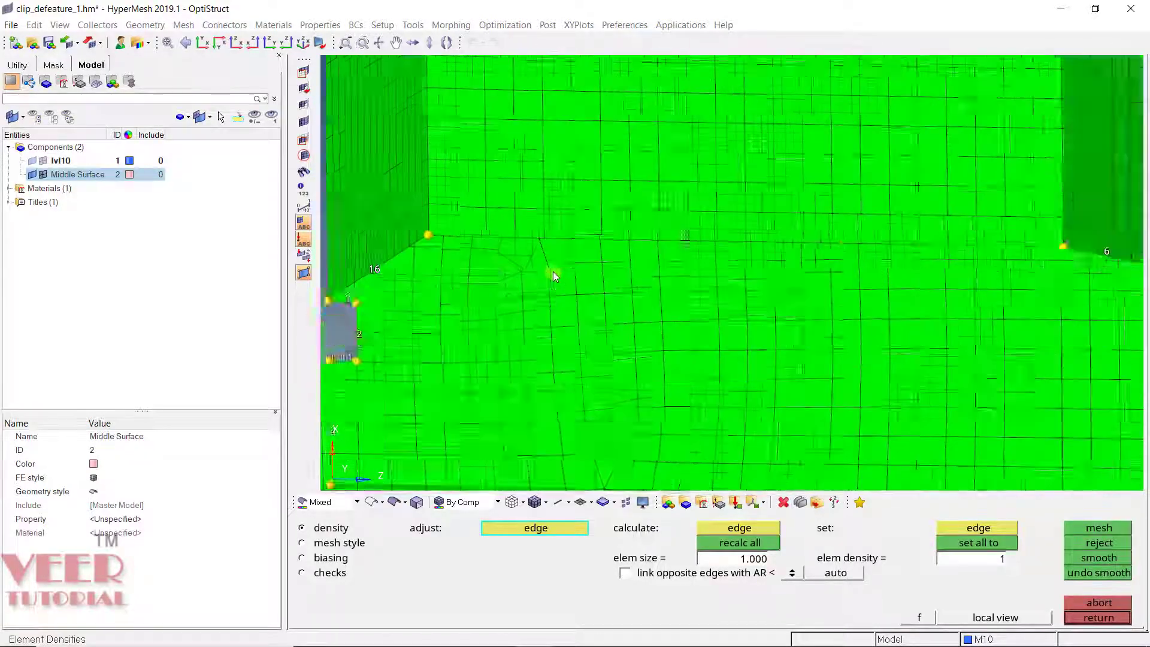
{"action": "left_click_drag", "start_coordinate": [541, 256], "coordinate": [661, 316], "text": "ctrl"}
{"action": "scroll", "coordinate": [652, 284], "scroll_direction": "down", "scroll_amount": 6, "text": "ctrl"}
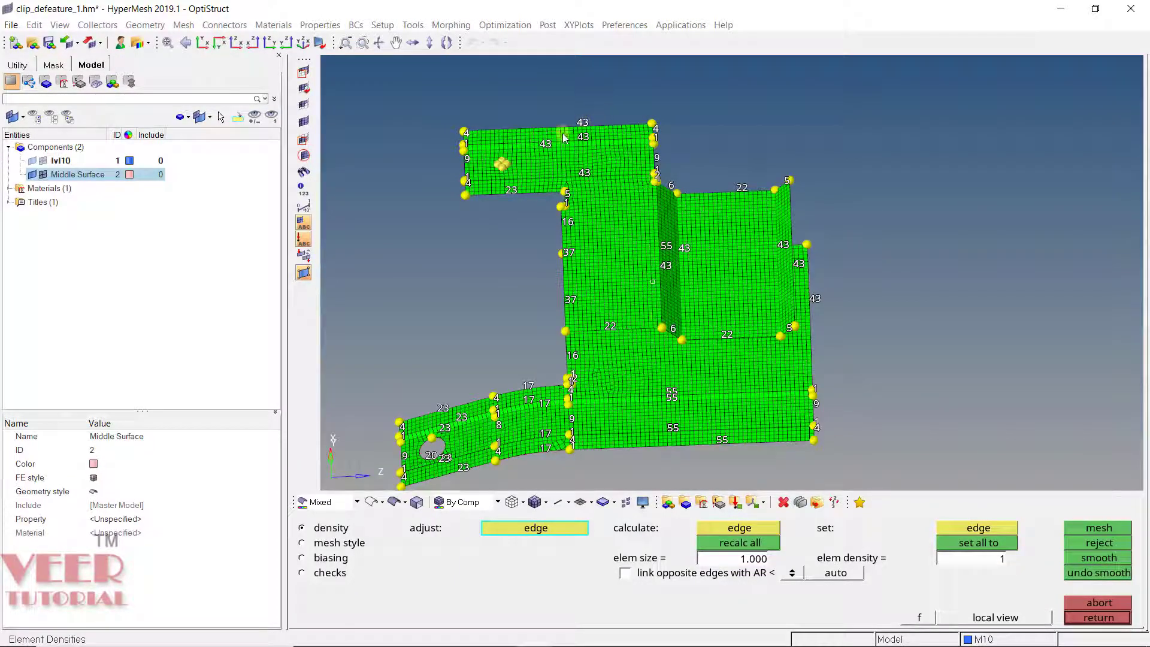
{"action": "scroll", "coordinate": [490, 153], "scroll_direction": "up", "scroll_amount": 6}
{"action": "scroll", "coordinate": [604, 213], "scroll_direction": "down", "scroll_amount": 10}
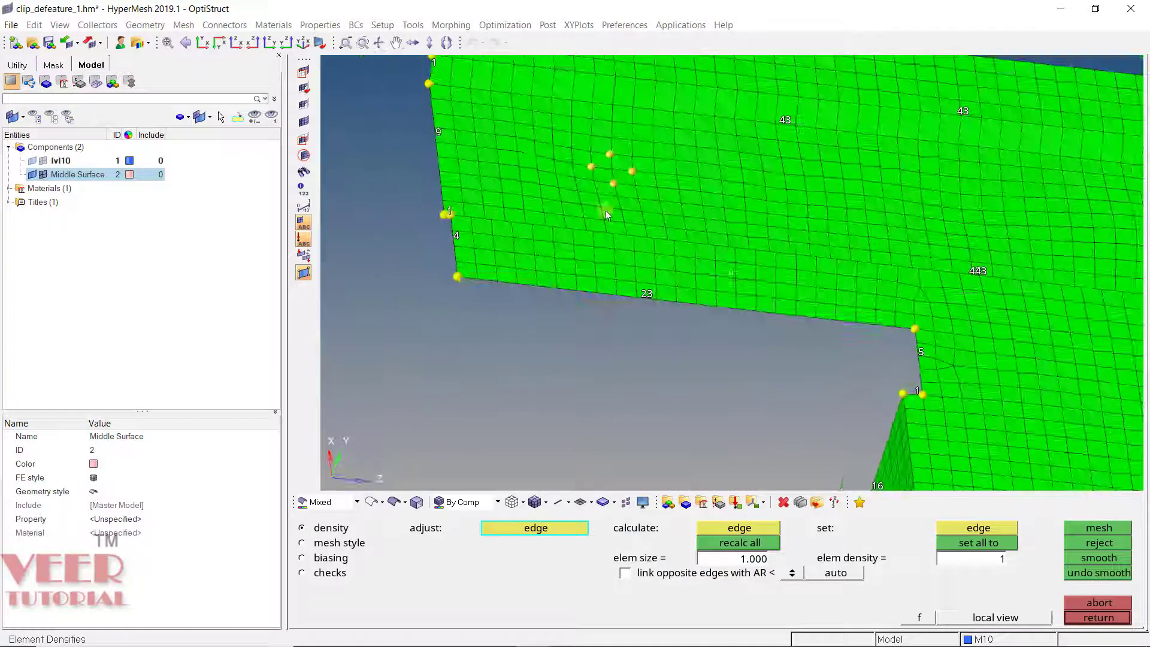
{"action": "left_click", "coordinate": [1098, 617]}
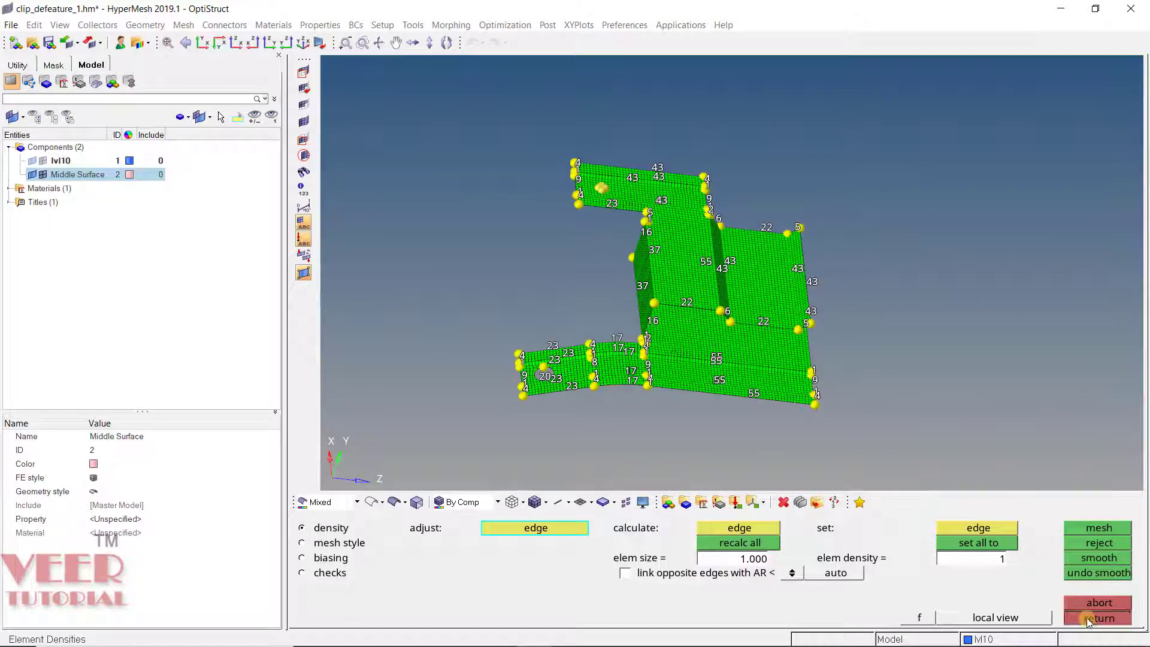